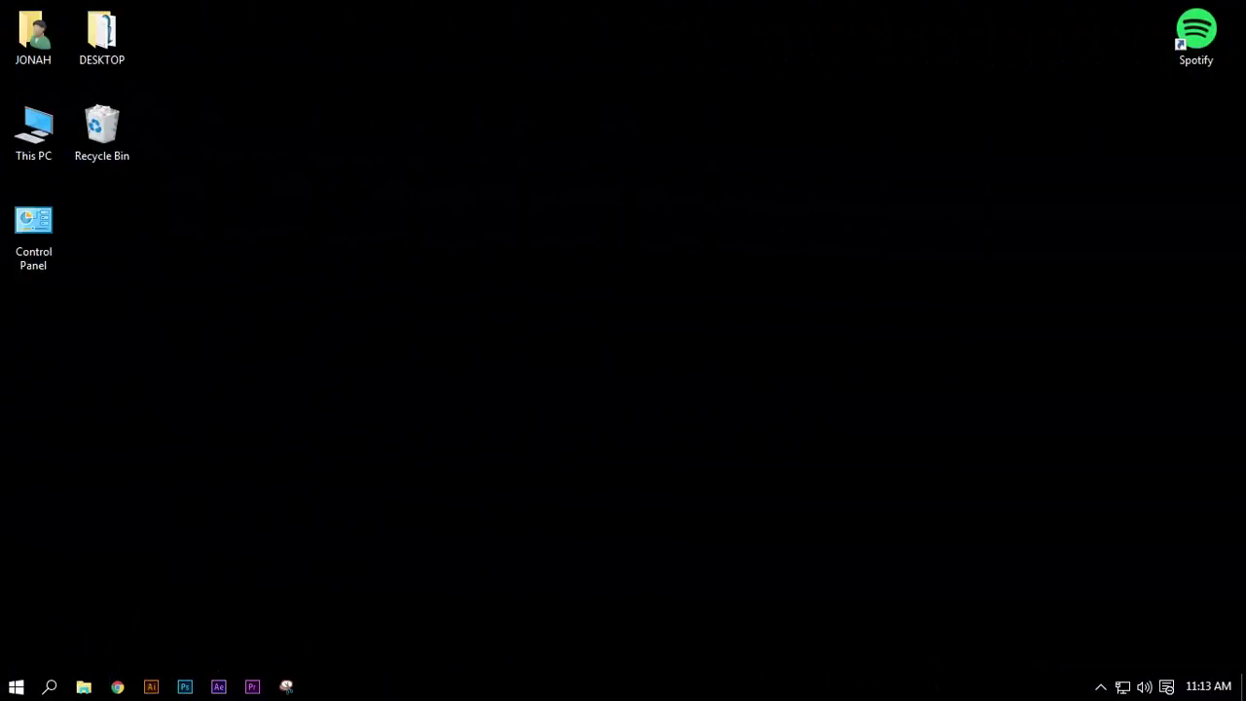
{"action": "left_click", "coordinate": [117, 686]}
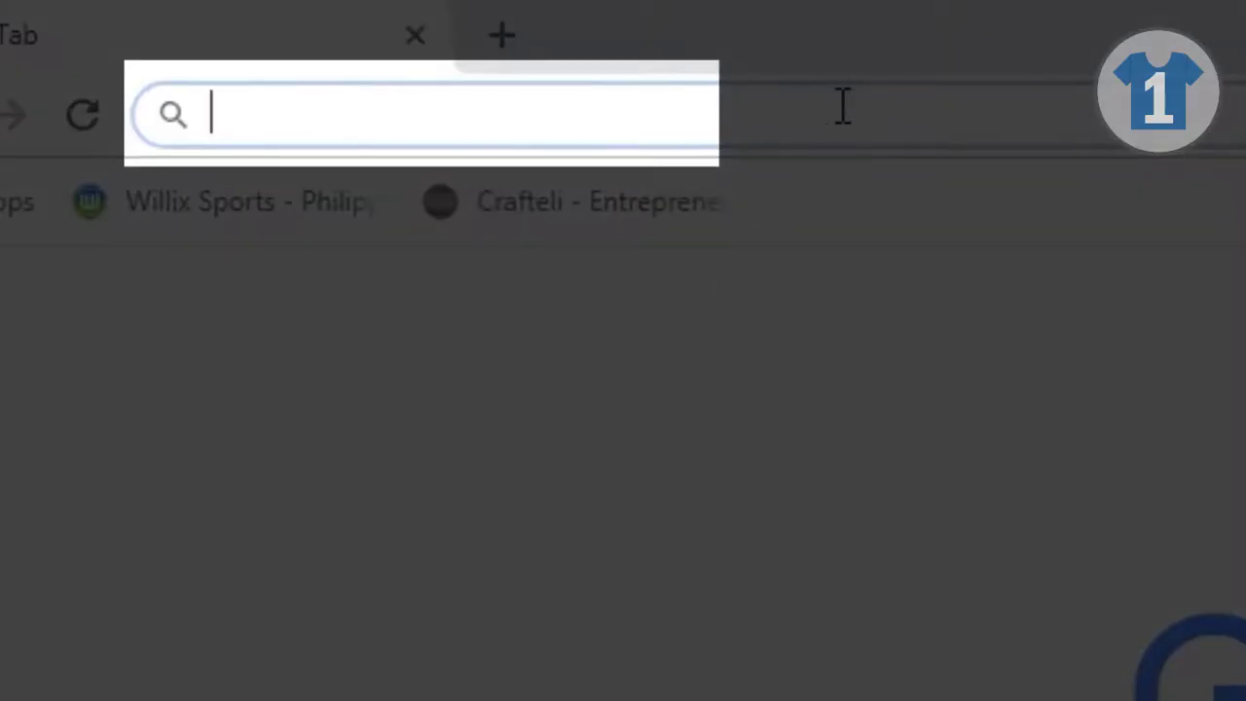
{"action": "type", "text": "willix"}
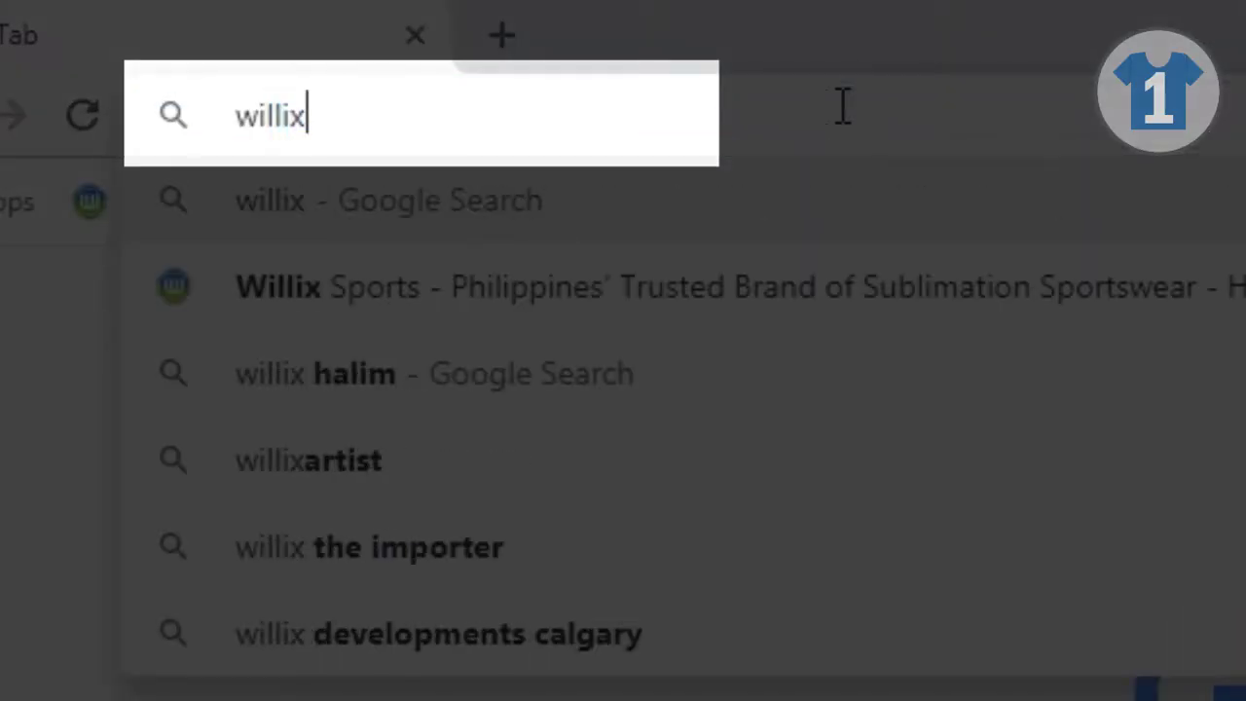
{"action": "key", "text": "Down"}
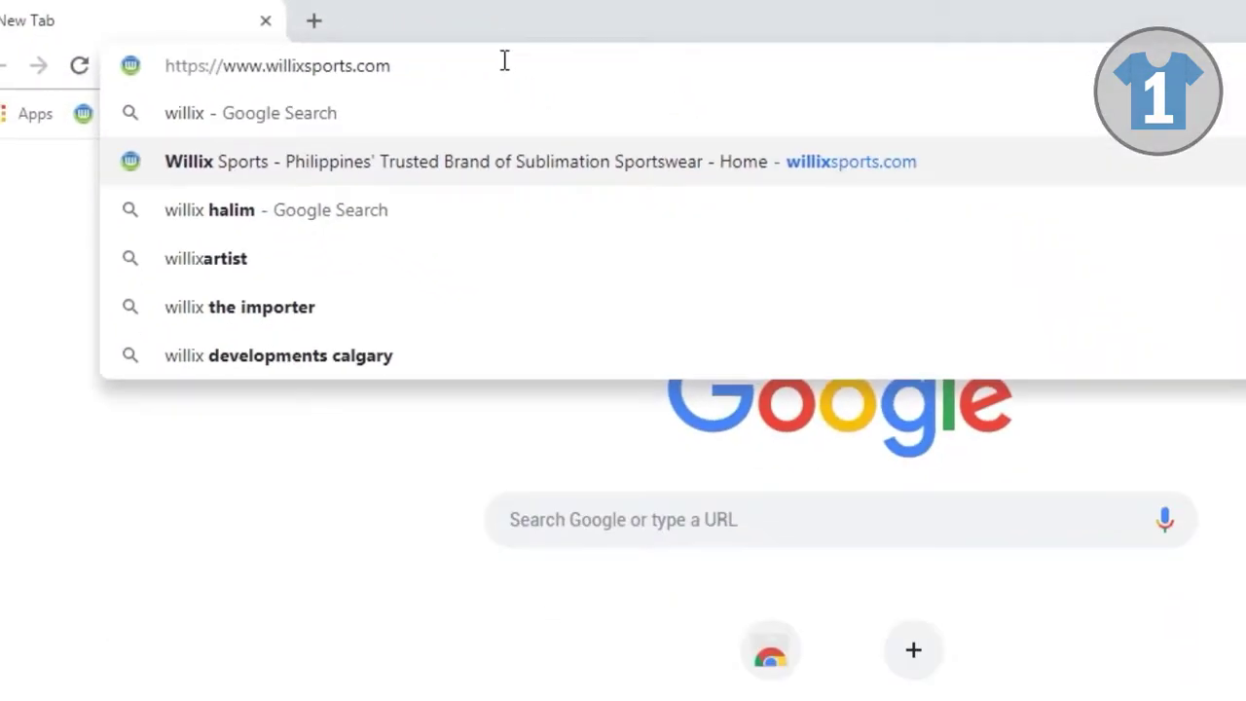
{"action": "key", "text": "Return"}
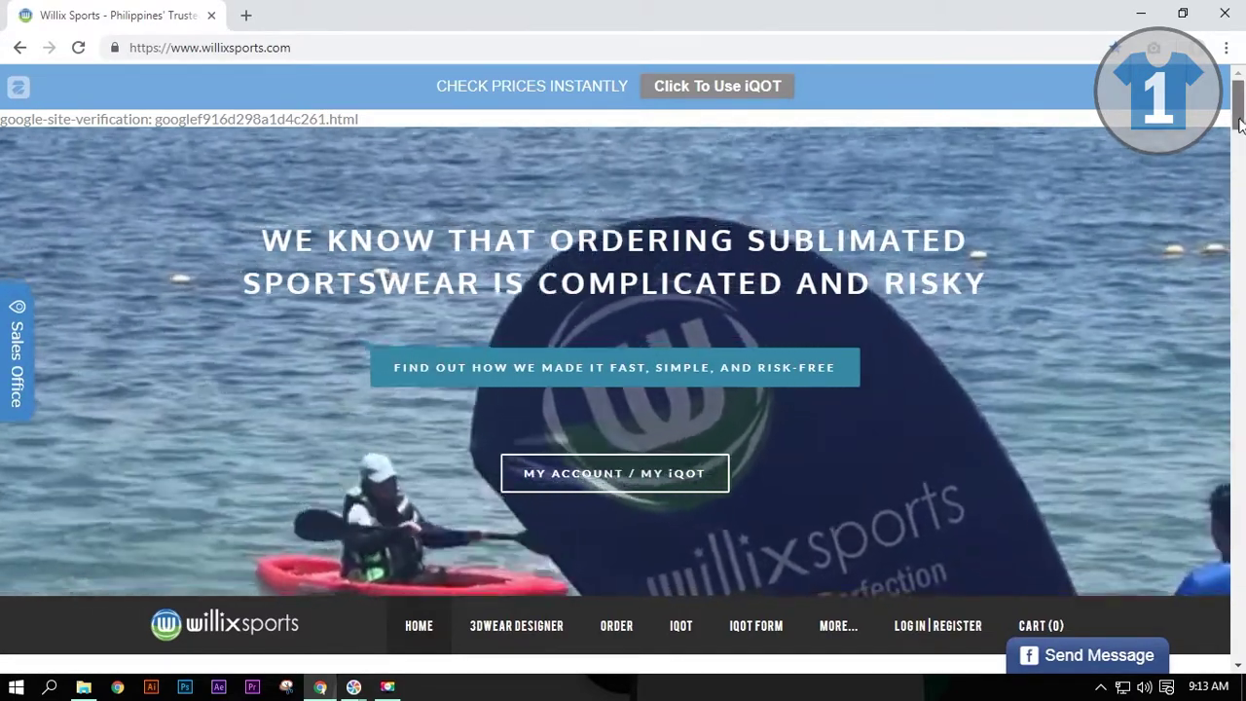
Step: Bring up the 3DWEAR DESIGNER > 3DWEAR Tutorial > How To View Own Drawing in 3D links
{"action": "scroll", "coordinate": [1241, 121], "scroll_direction": "down", "scroll_amount": 5}
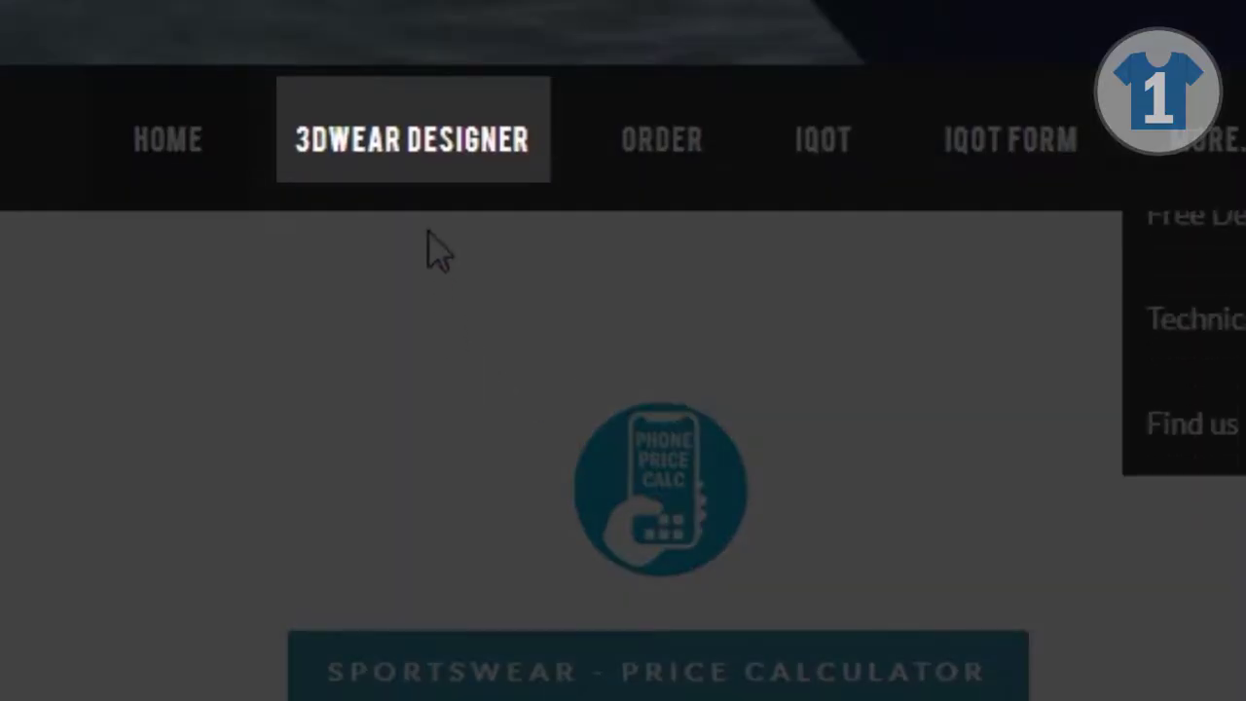
{"action": "mouse_move", "coordinate": [522, 260]}
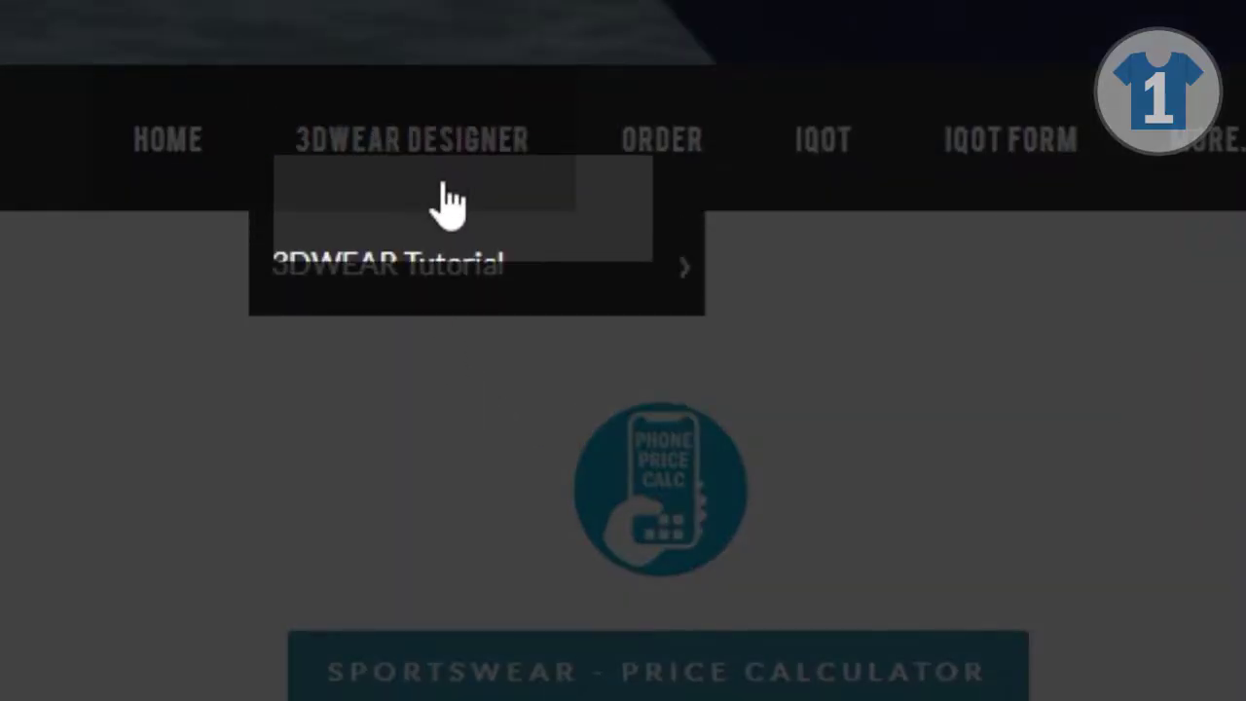
{"action": "mouse_move", "coordinate": [454, 275]}
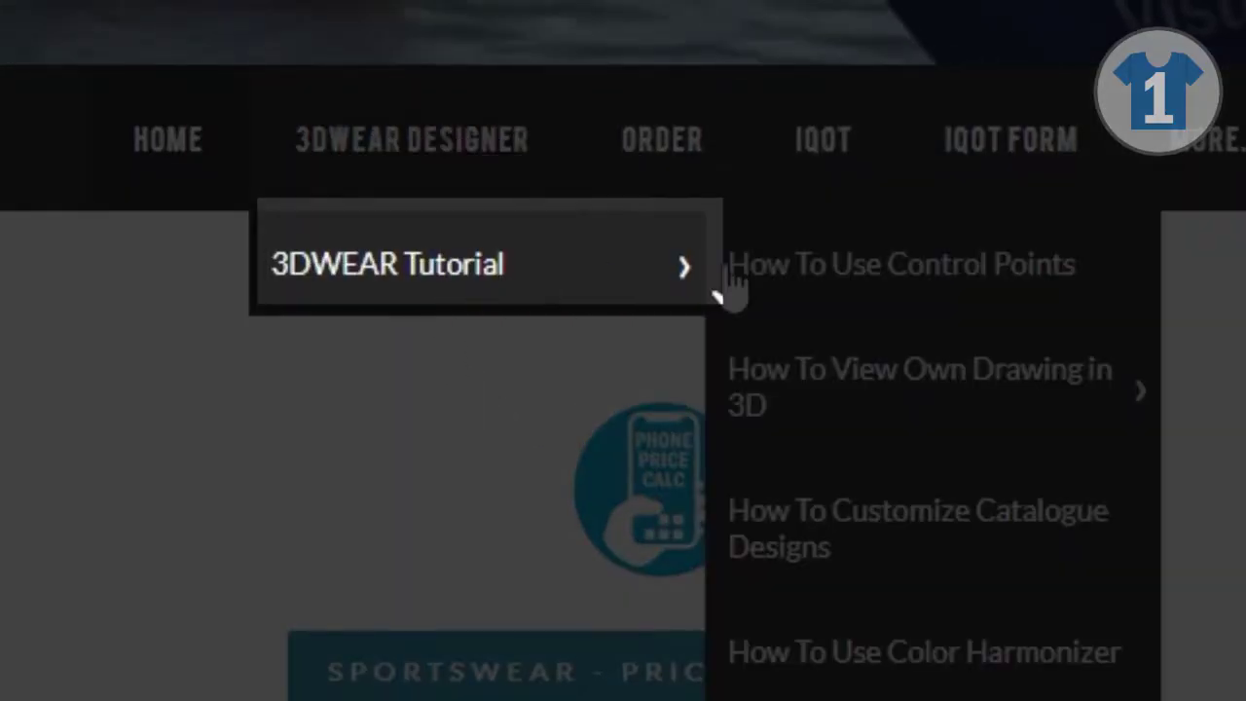
{"action": "mouse_move", "coordinate": [883, 423]}
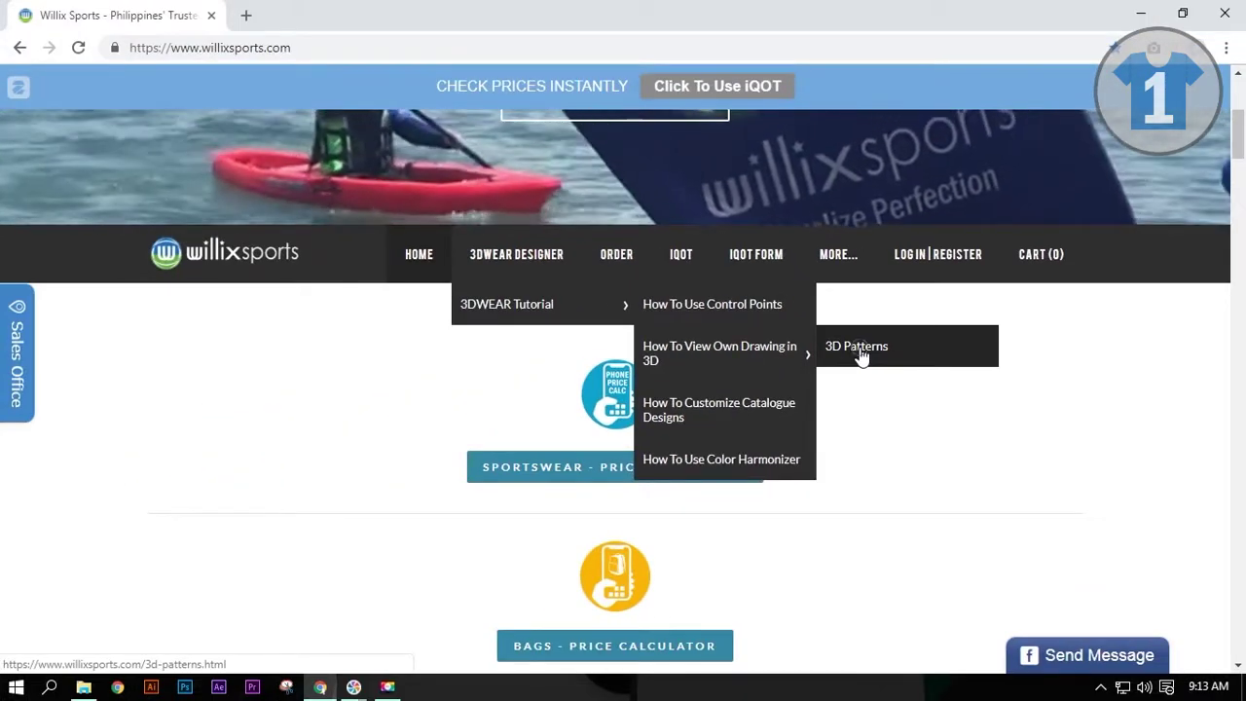
Step: Download the SS-1A (INSET) PDF from 3D Patterns and show it in the Downloads folder
{"action": "left_click", "coordinate": [861, 351]}
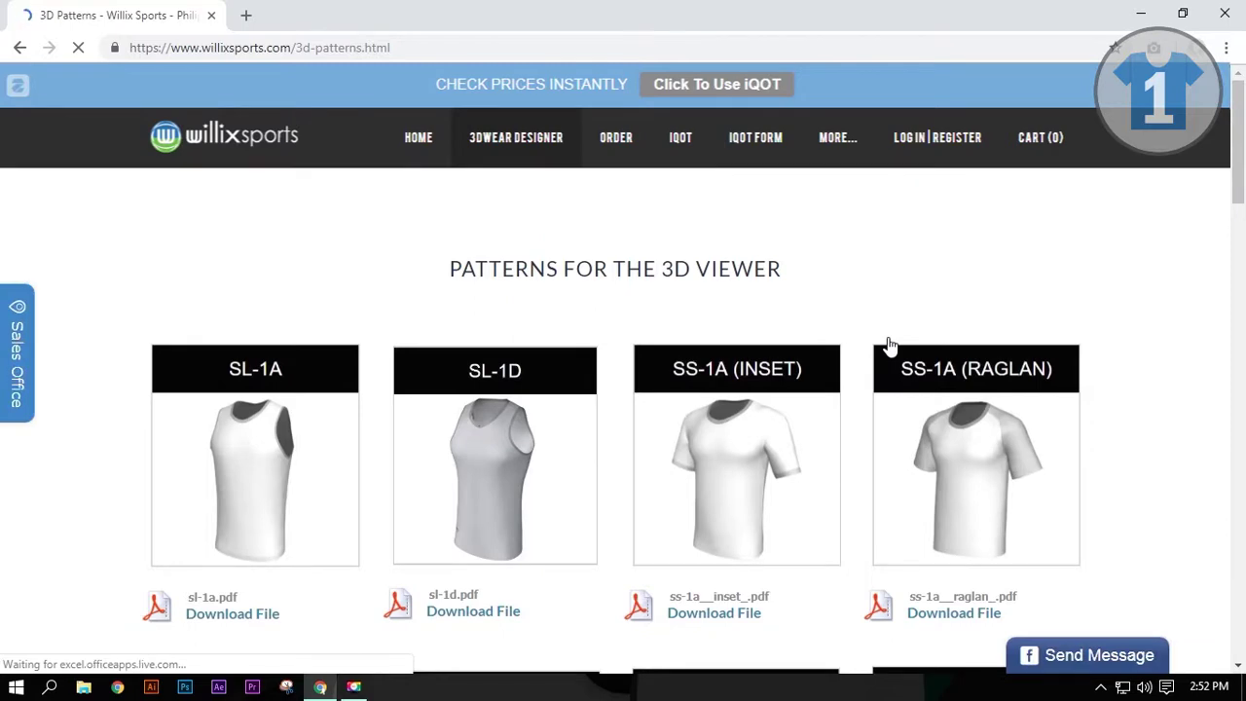
{"action": "left_click_drag", "start_coordinate": [1236, 118], "coordinate": [1232, 148]}
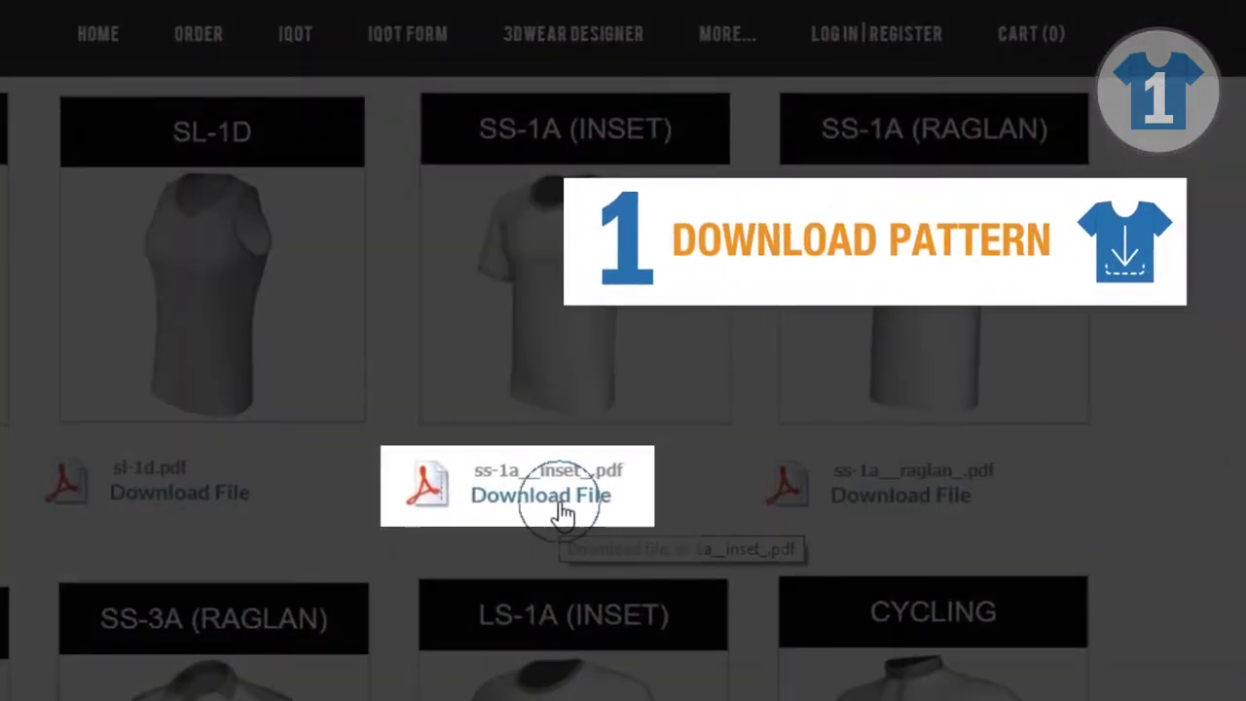
{"action": "left_click", "coordinate": [562, 513]}
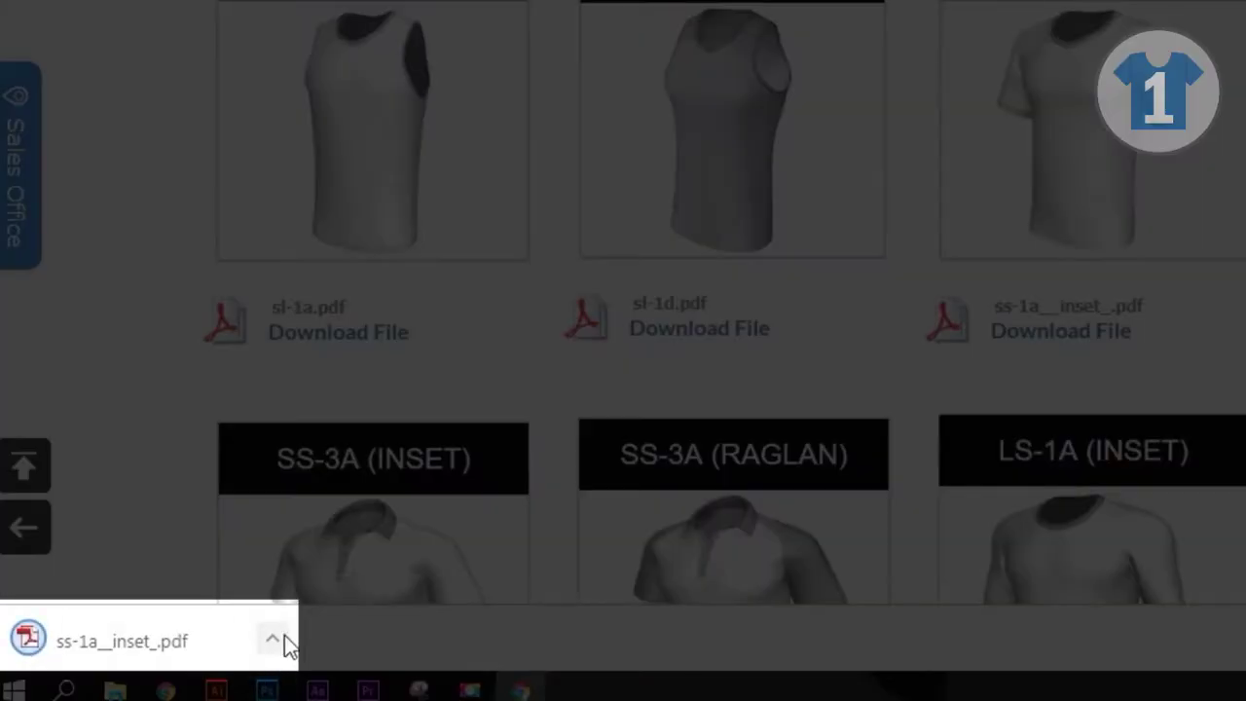
{"action": "left_click", "coordinate": [282, 644]}
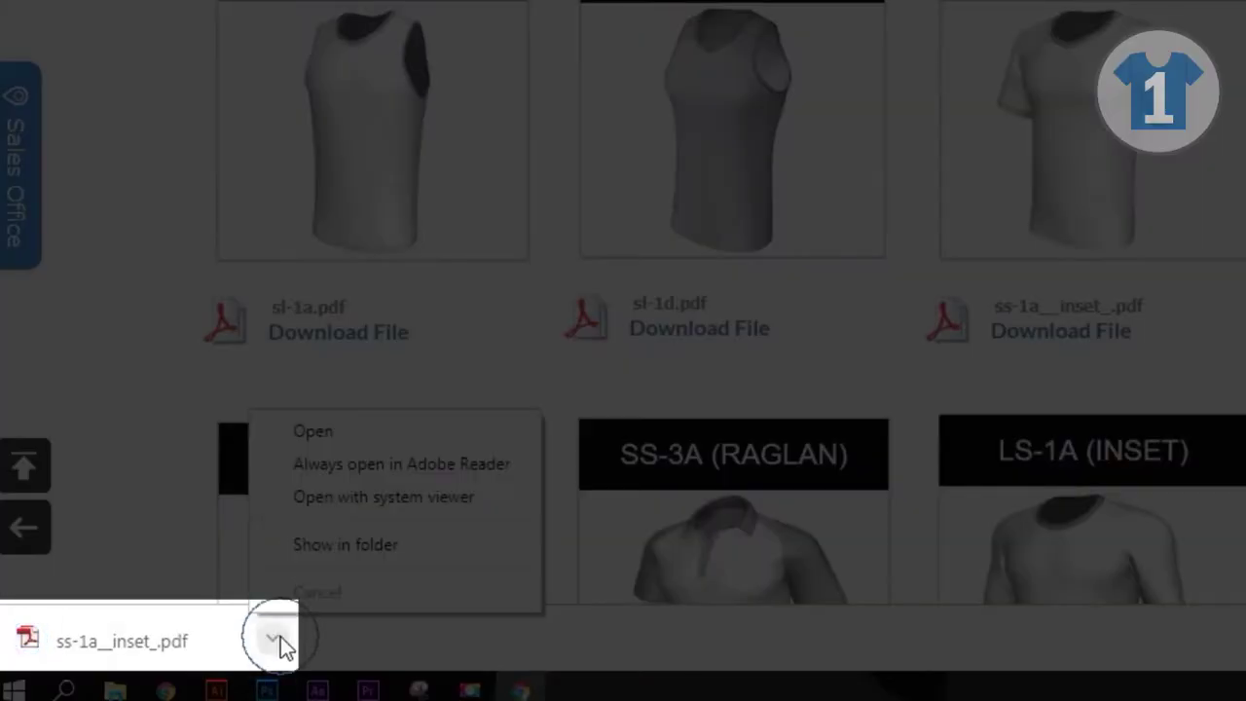
{"action": "left_click", "coordinate": [357, 548]}
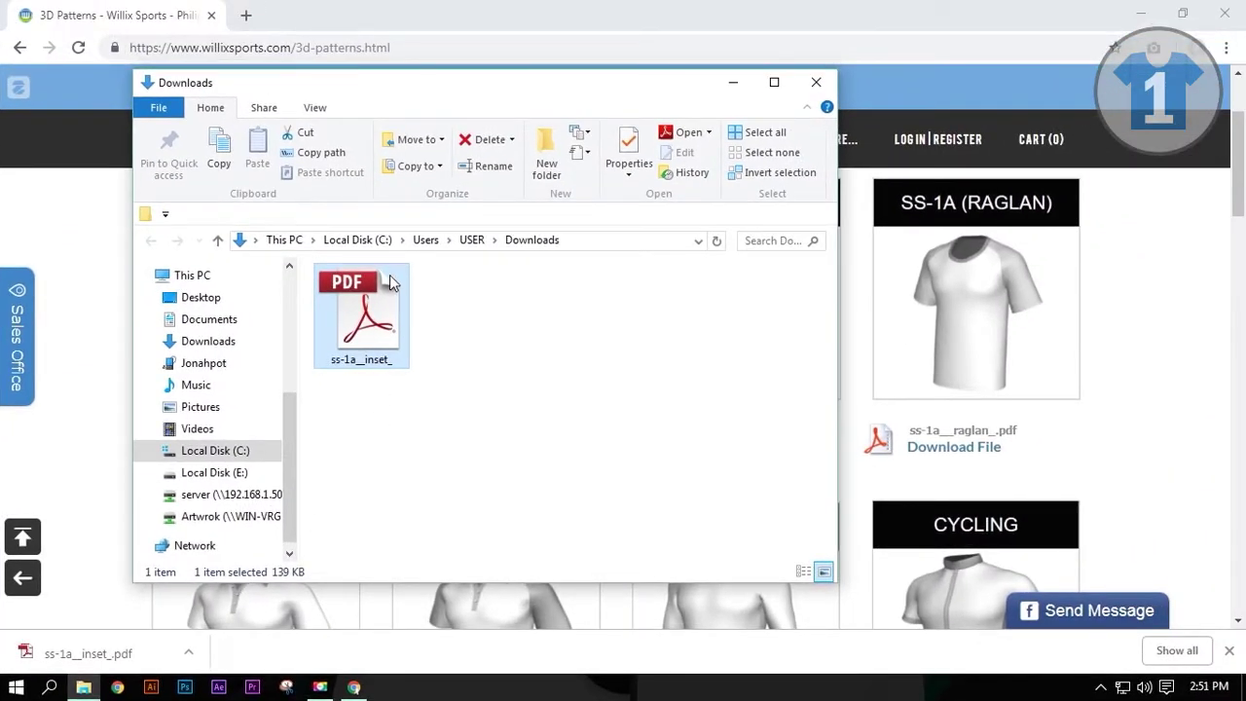
Step: Open the downloaded SS-1A inset pattern PDF with Adobe Illustrator CC 2018
{"action": "right_click", "coordinate": [379, 309]}
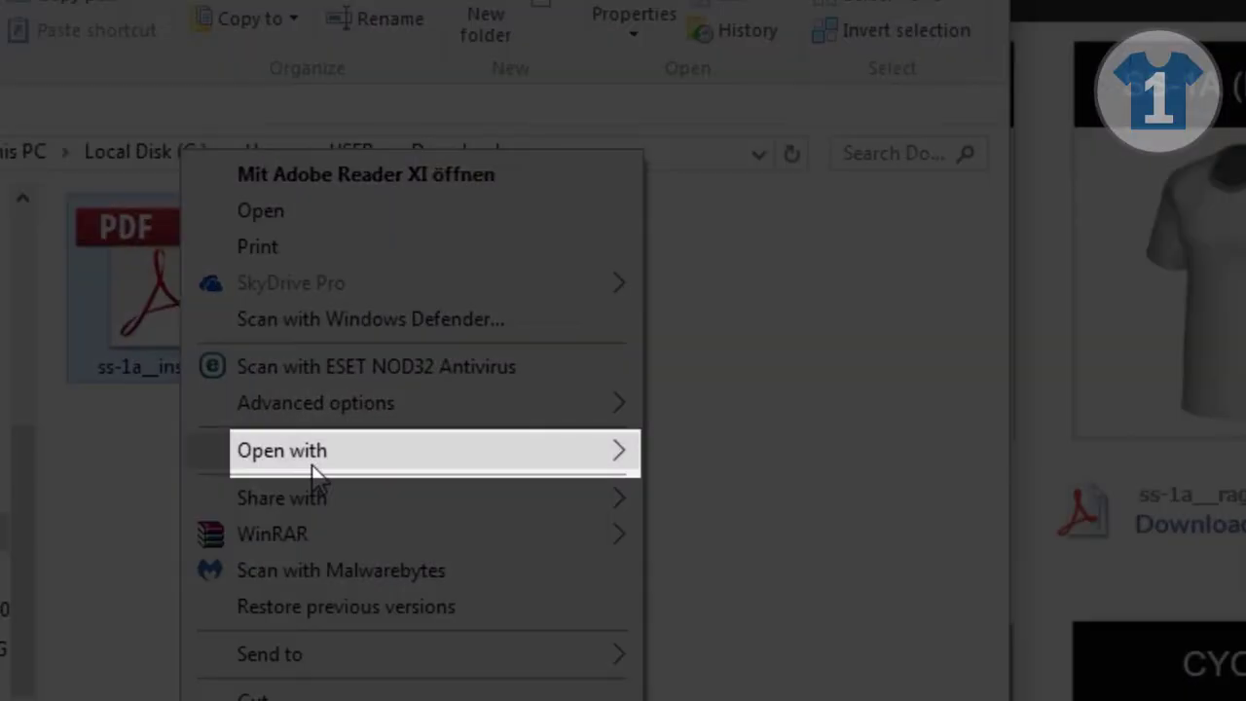
{"action": "mouse_move", "coordinate": [459, 417]}
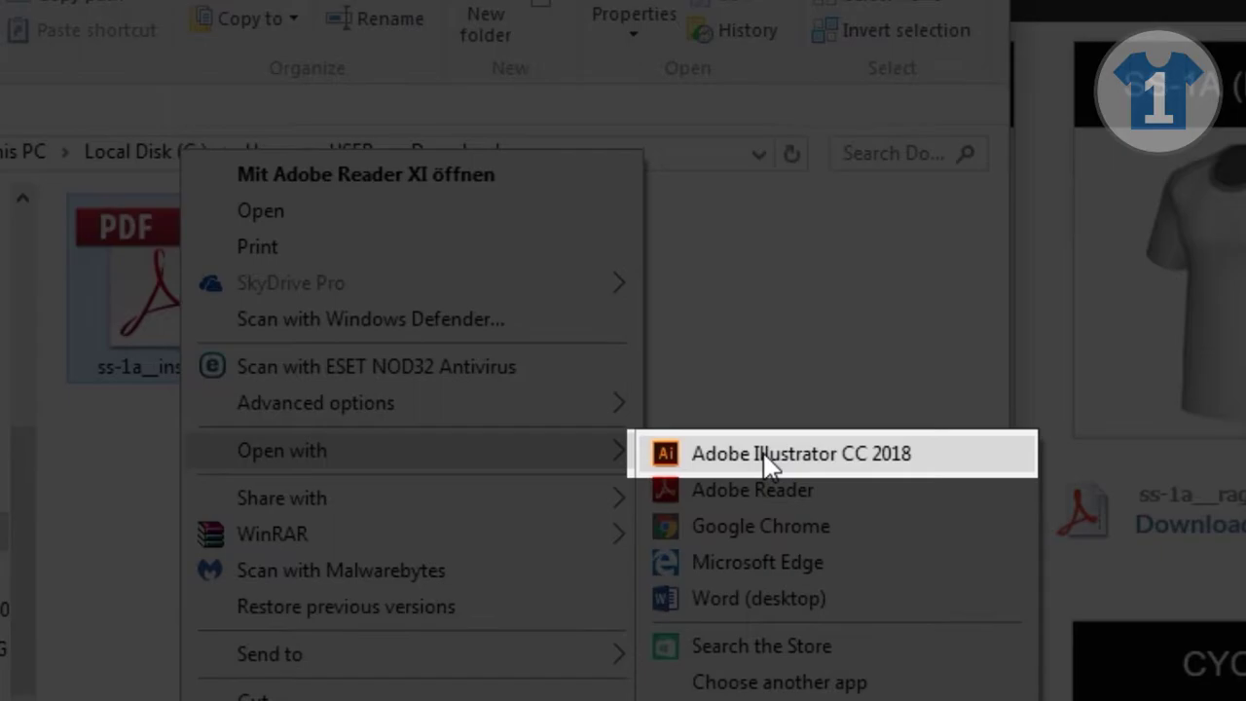
{"action": "left_click", "coordinate": [766, 456]}
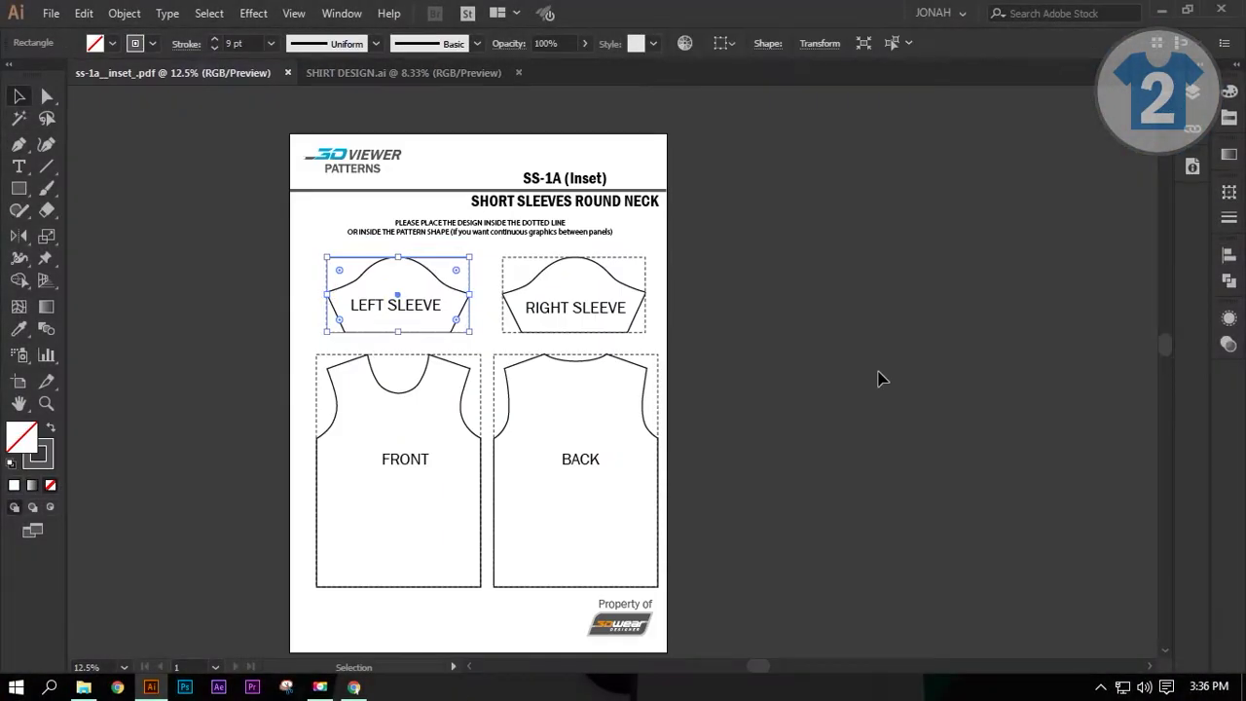
Step: Place the sleeve, front and back pattern outlines over the matching green bars and blue panels
{"action": "left_click", "coordinate": [512, 369]}
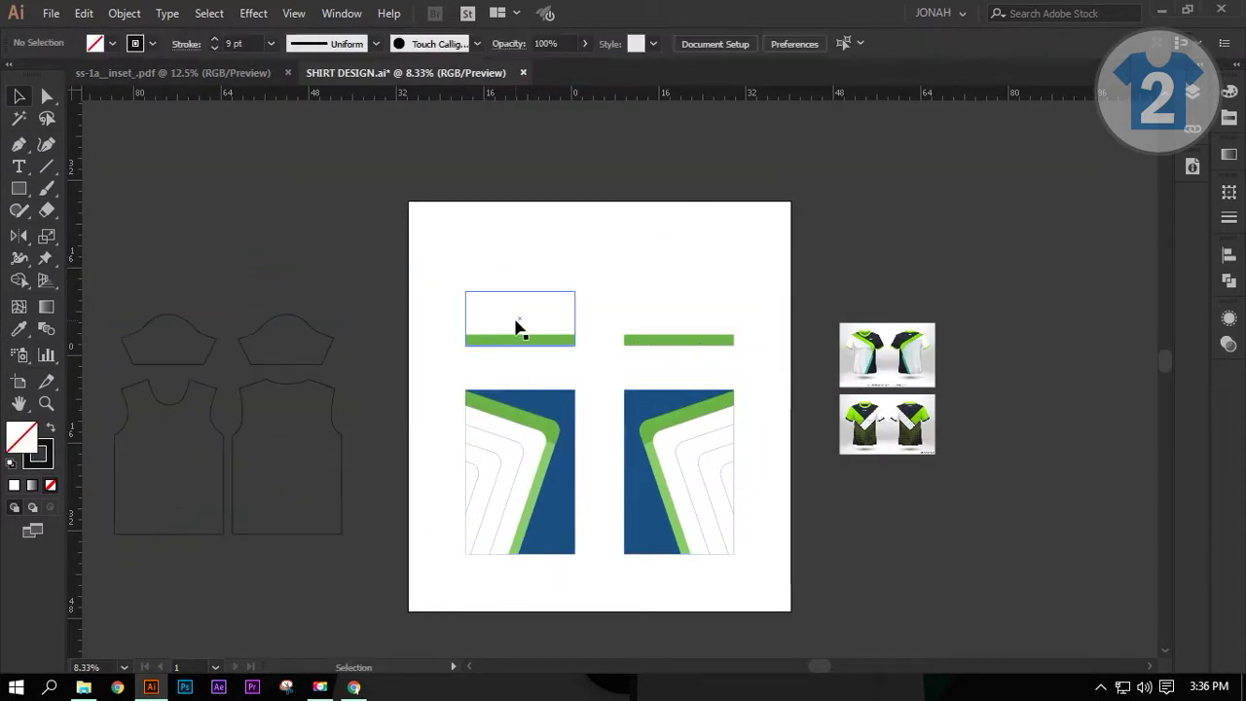
{"action": "left_click_drag", "start_coordinate": [185, 326], "coordinate": [679, 310]}
{"action": "left_click", "coordinate": [224, 467]}
{"action": "left_click", "coordinate": [382, 42]}
{"action": "left_click", "coordinate": [330, 387]}
{"action": "left_click_drag", "start_coordinate": [331, 388], "coordinate": [724, 397]}
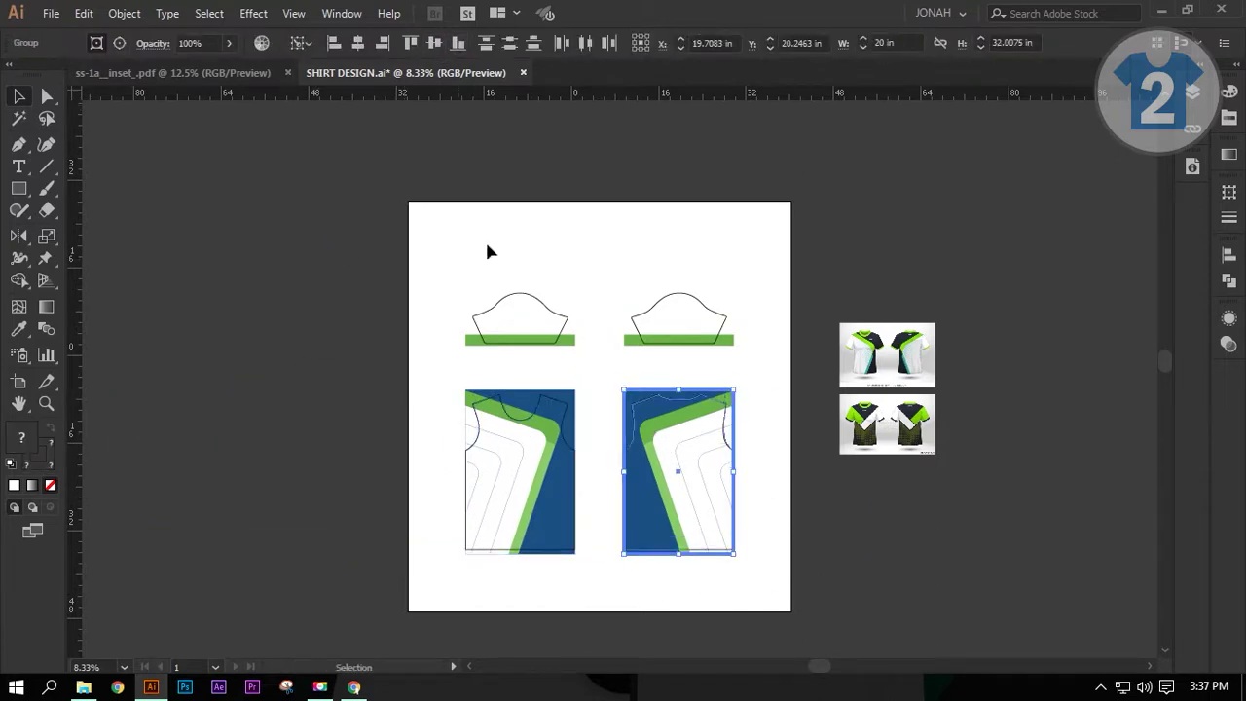
Step: Clip the left and right green bars into their sleeve shapes with Ctrl+7
{"action": "left_click", "coordinate": [528, 301]}
{"action": "key", "text": "ctrl+equal"}
{"action": "key", "text": "ctrl+7"}
{"action": "left_click", "coordinate": [754, 216]}
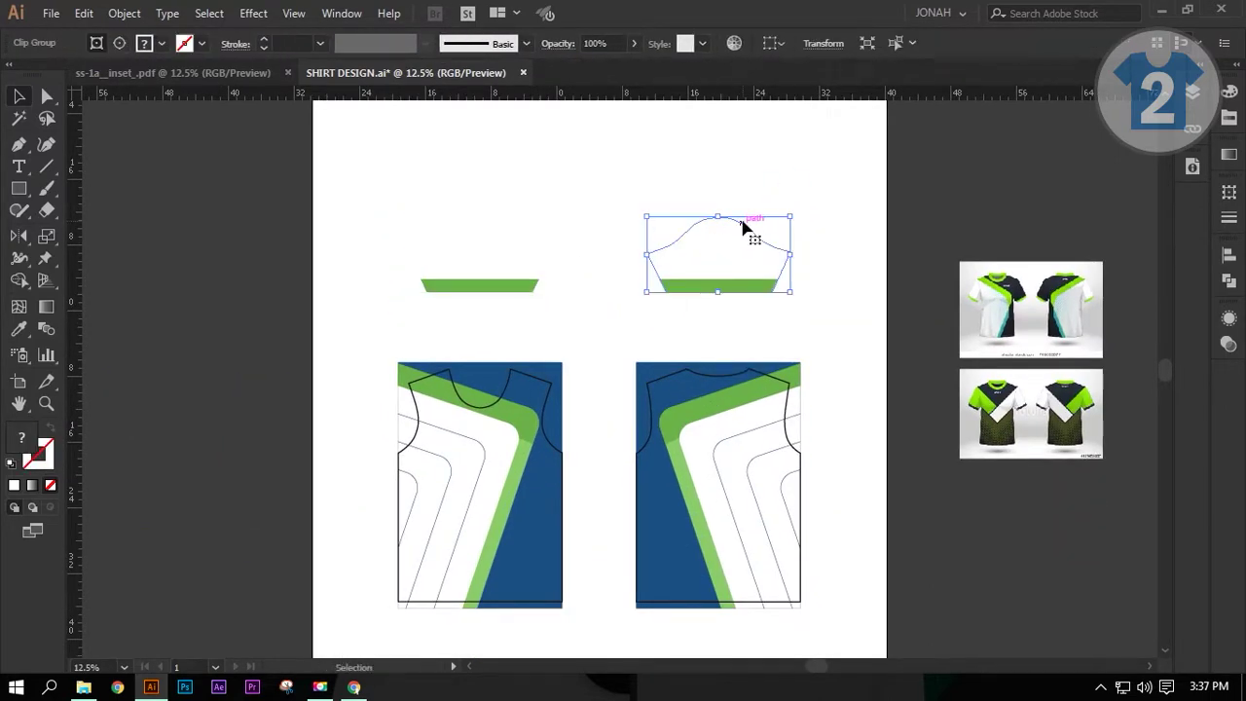
{"action": "key", "text": "ctrl+7"}
{"action": "key", "text": "ctrl+equal"}
Step: Clip the front and back blue panels into their shirt outlines
{"action": "left_click", "coordinate": [500, 397]}
{"action": "key", "text": "i"}
{"action": "left_click", "coordinate": [749, 297]}
{"action": "key", "text": "v"}
{"action": "left_click", "coordinate": [590, 282], "text": "shift"}
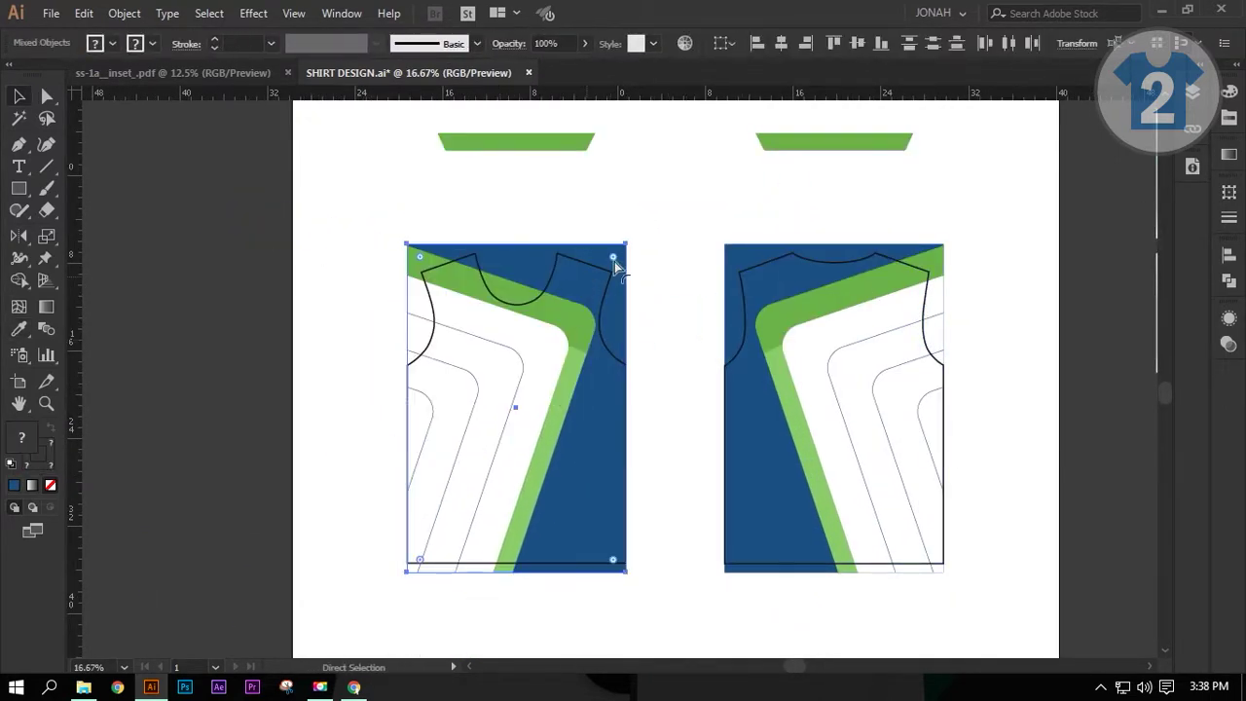
{"action": "key", "text": "ctrl+7"}
{"action": "key", "text": "ctrl+shift+a"}
{"action": "left_click_drag", "start_coordinate": [645, 262], "coordinate": [466, 283]}
{"action": "left_click", "coordinate": [717, 278]}
{"action": "key", "text": "ctrl+7"}
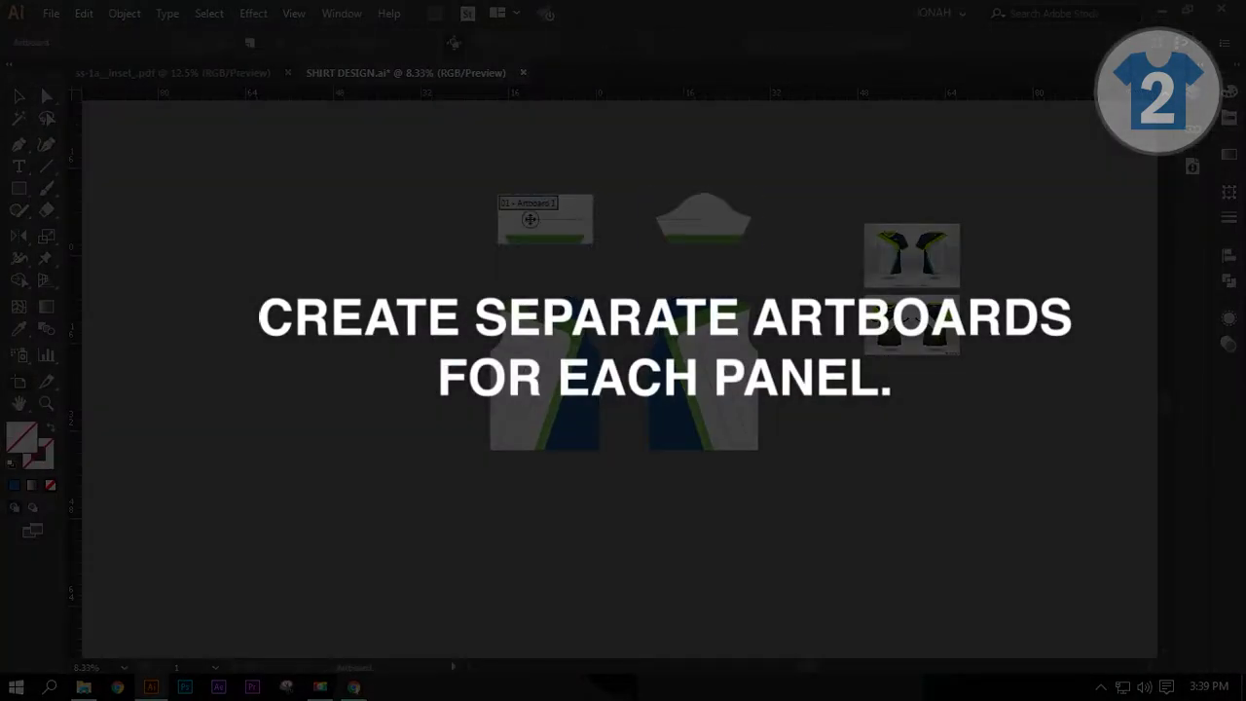
{"action": "key", "text": "v"}
Step: Fit separate artboards around the sleeve, front and back pieces
{"action": "left_click", "coordinate": [711, 241]}
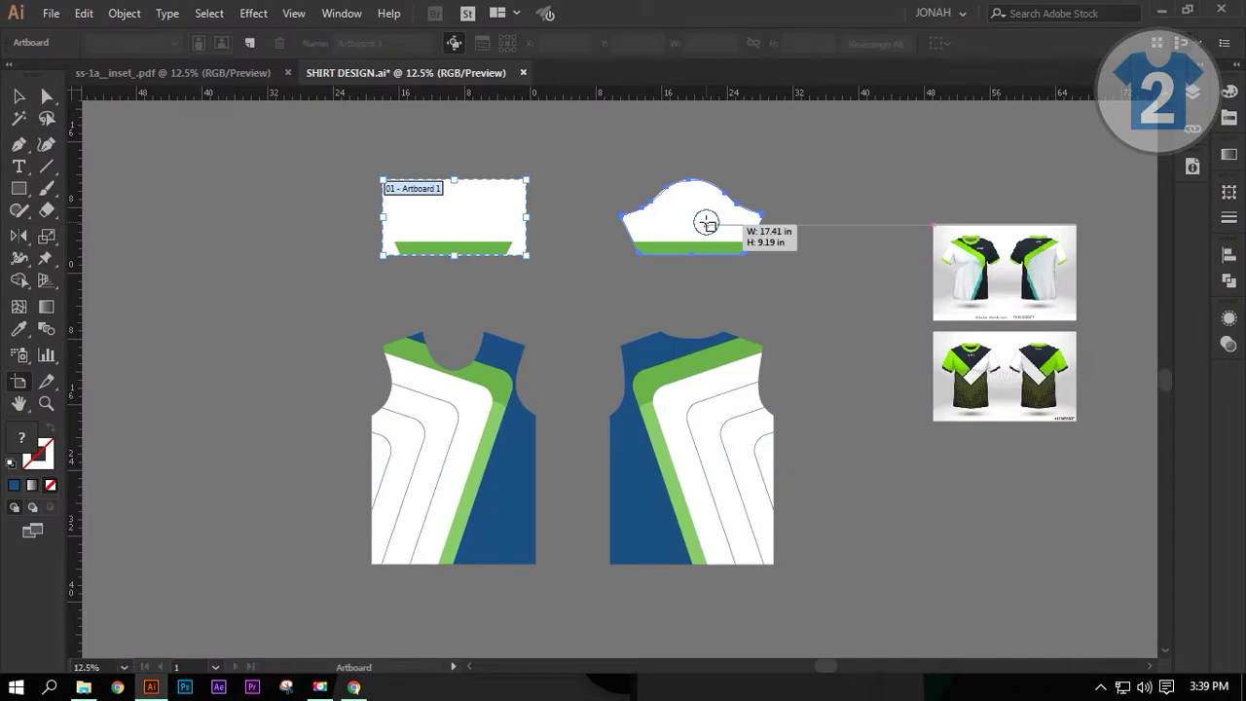
{"action": "left_click", "coordinate": [704, 223]}
{"action": "key", "text": "v"}
{"action": "left_click", "coordinate": [476, 445]}
{"action": "key", "text": "shift+o"}
{"action": "left_click", "coordinate": [476, 444]}
{"action": "key", "text": "v"}
{"action": "left_click", "coordinate": [679, 443]}
{"action": "key", "text": "shift+o"}
{"action": "left_click", "coordinate": [678, 443]}
{"action": "key", "text": "v"}
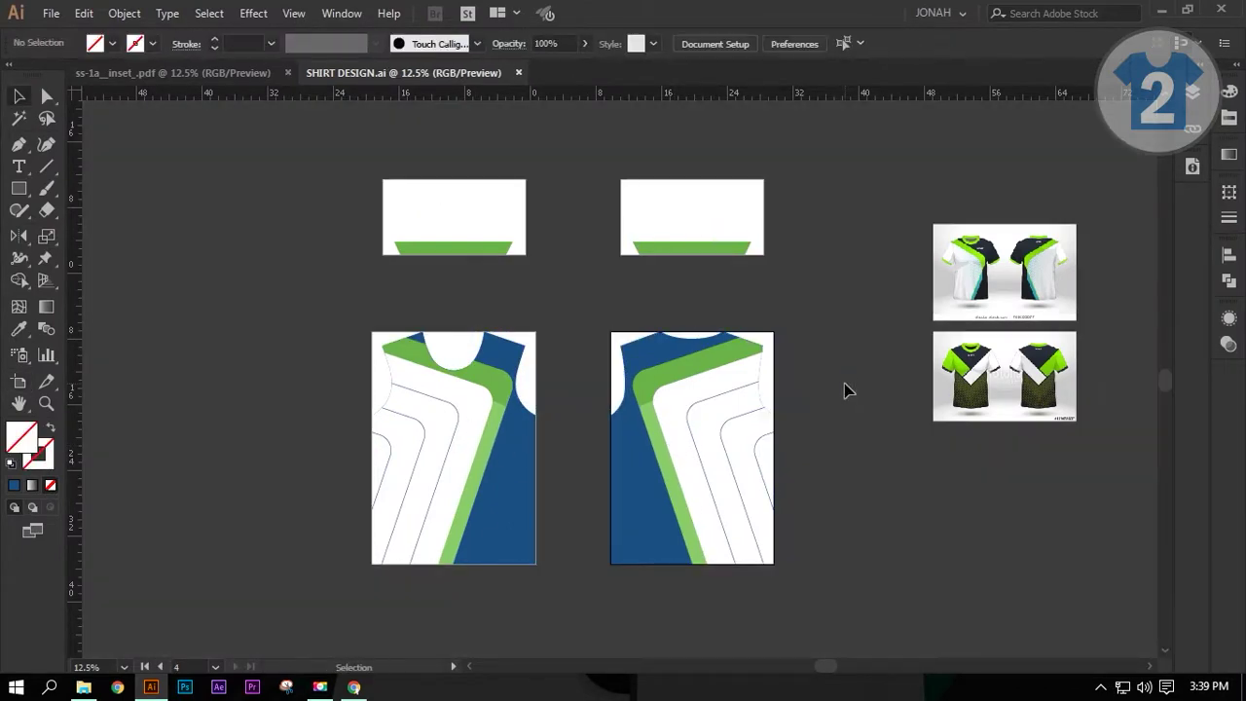
Step: Export the SHIRT DESIGN artboards as PNGs to Pictures, then return to the 3D Patterns page
{"action": "left_click", "coordinate": [50, 12]}
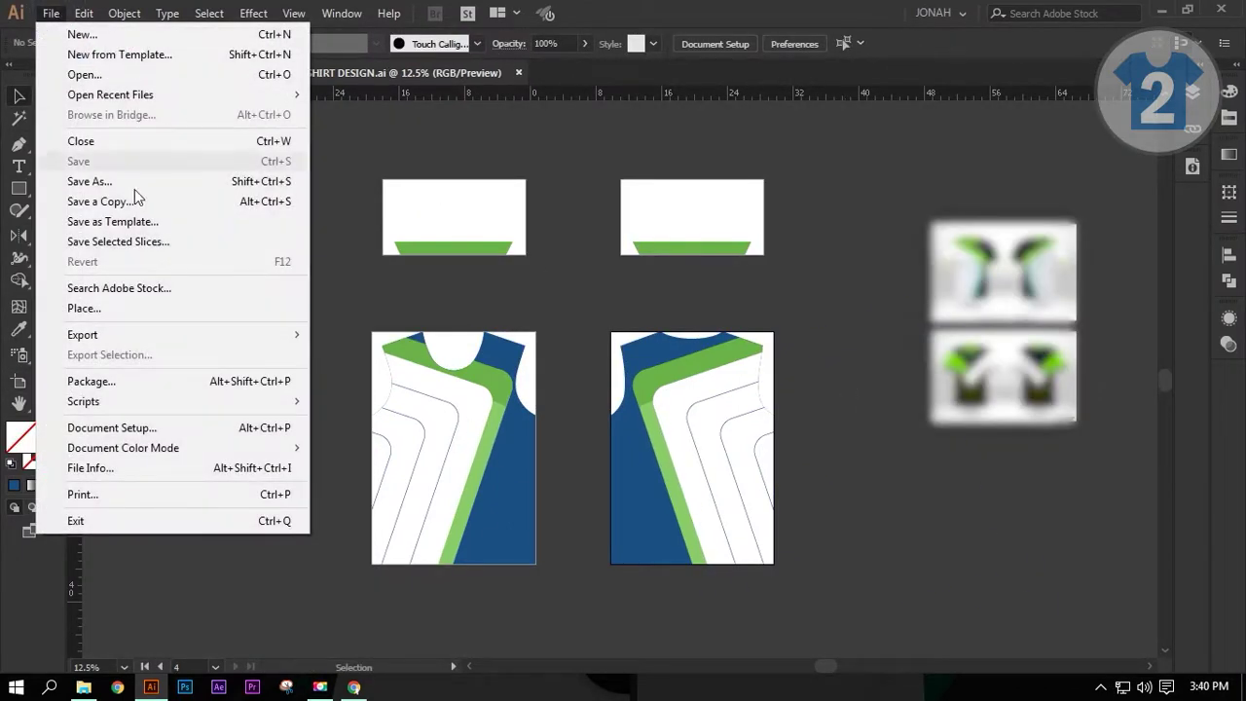
{"action": "mouse_move", "coordinate": [161, 334]}
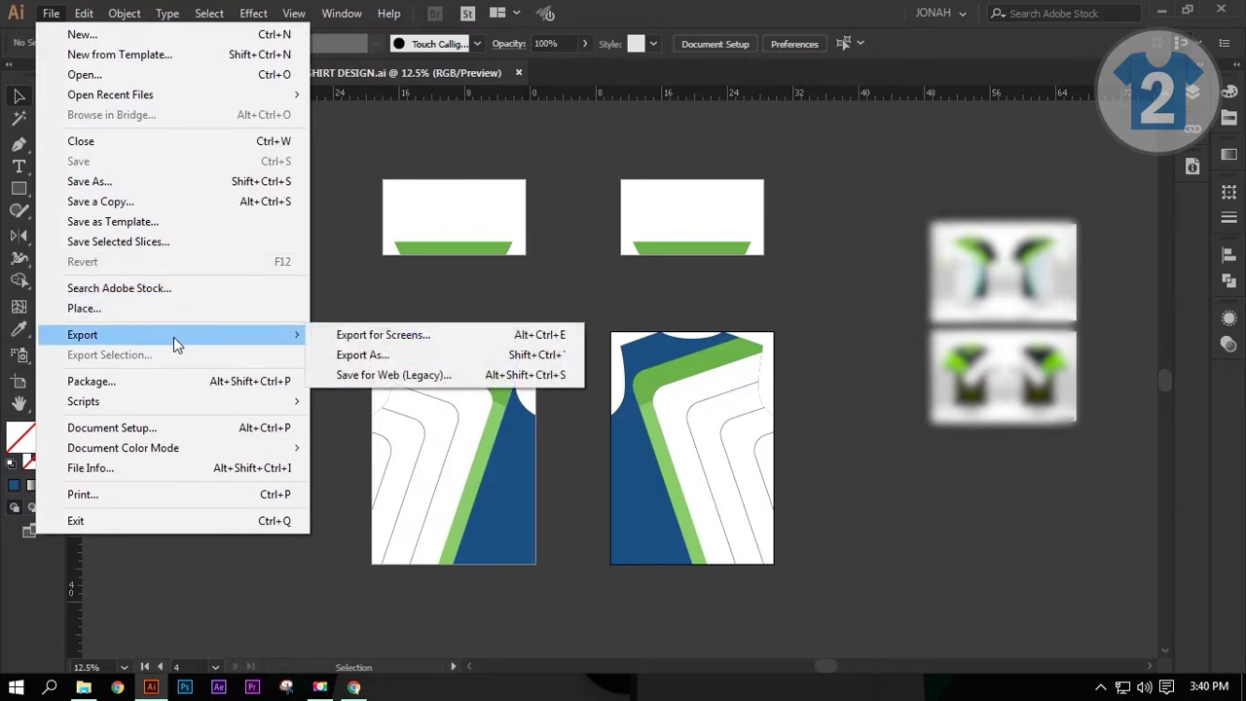
{"action": "left_click", "coordinate": [343, 354]}
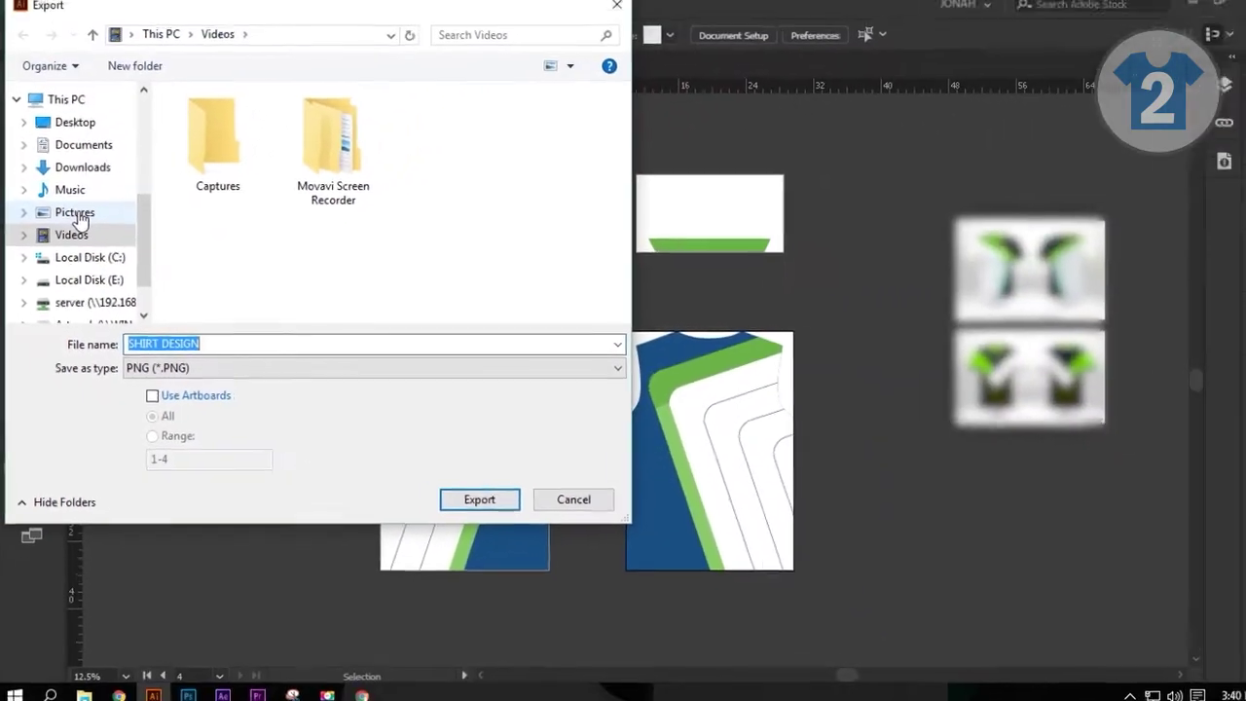
{"action": "left_click", "coordinate": [83, 82]}
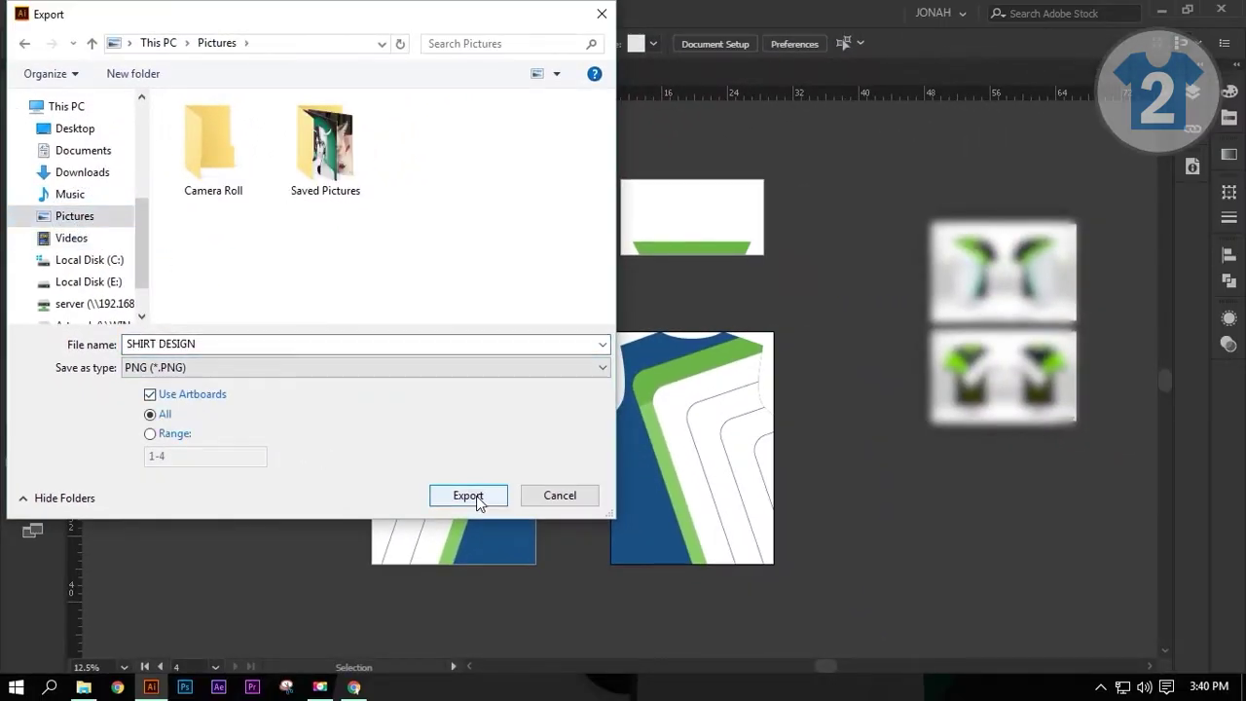
{"action": "left_click", "coordinate": [468, 496]}
{"action": "left_click", "coordinate": [696, 290]}
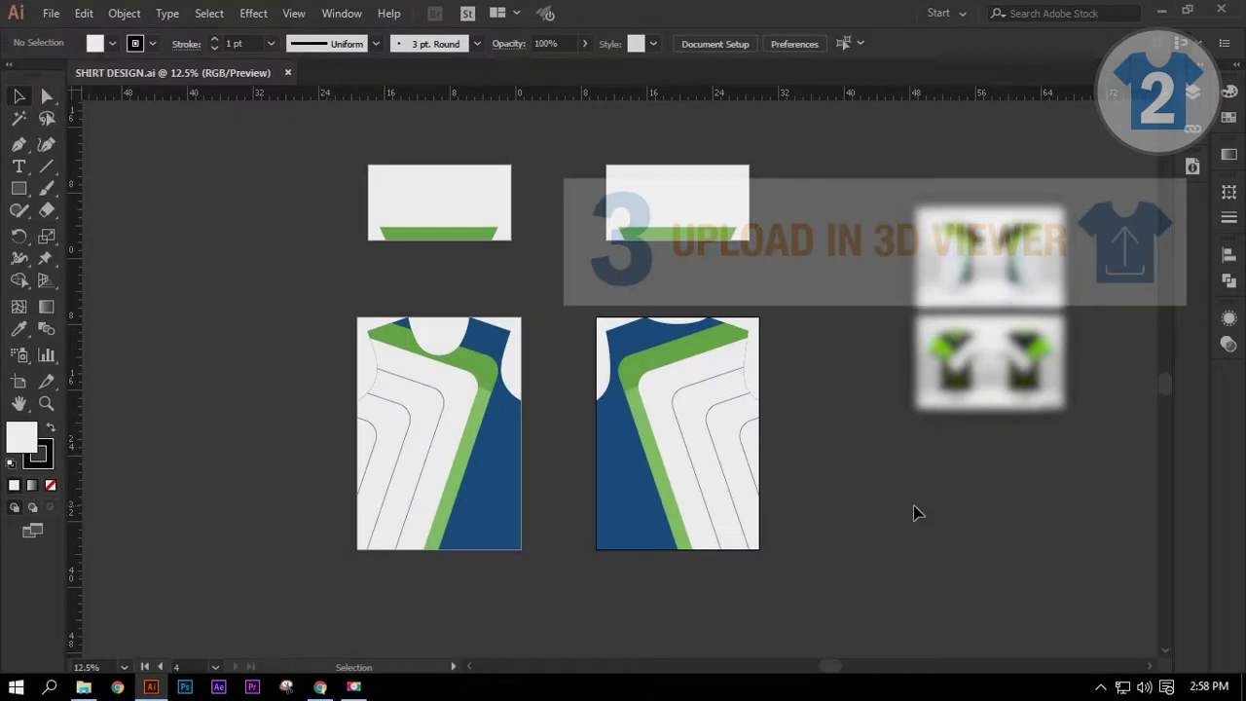
{"action": "mouse_move", "coordinate": [319, 687]}
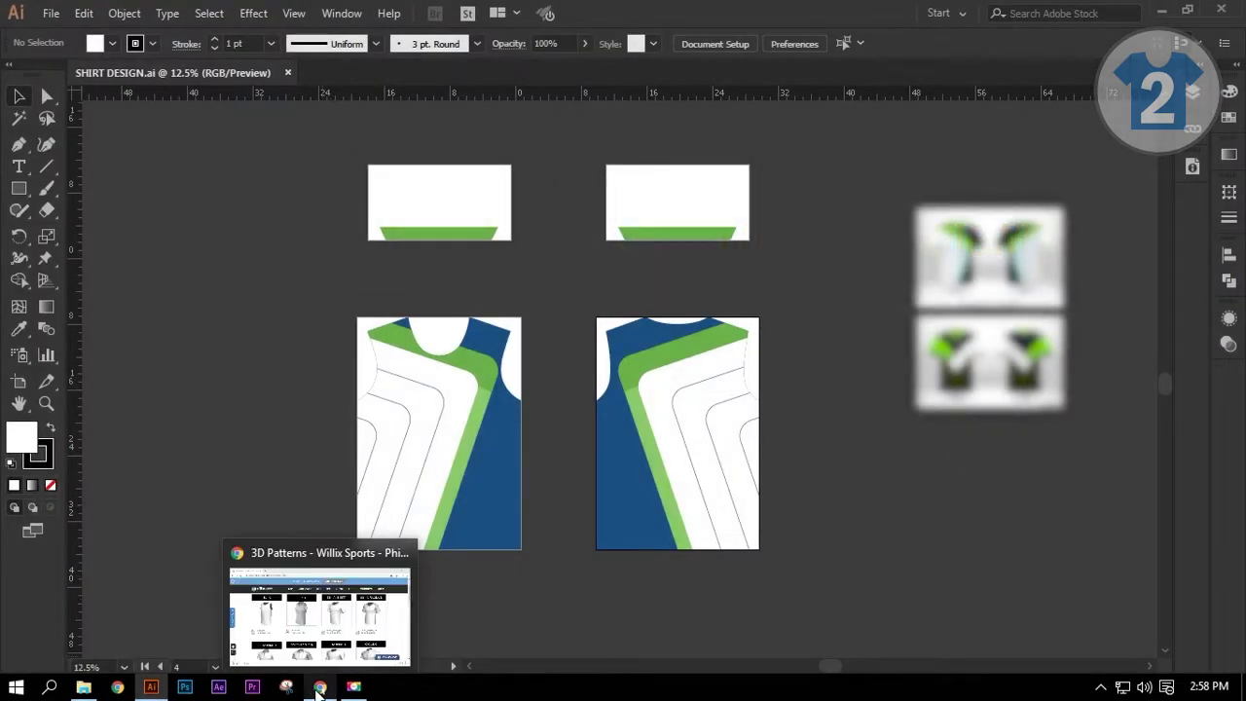
{"action": "left_click", "coordinate": [333, 611]}
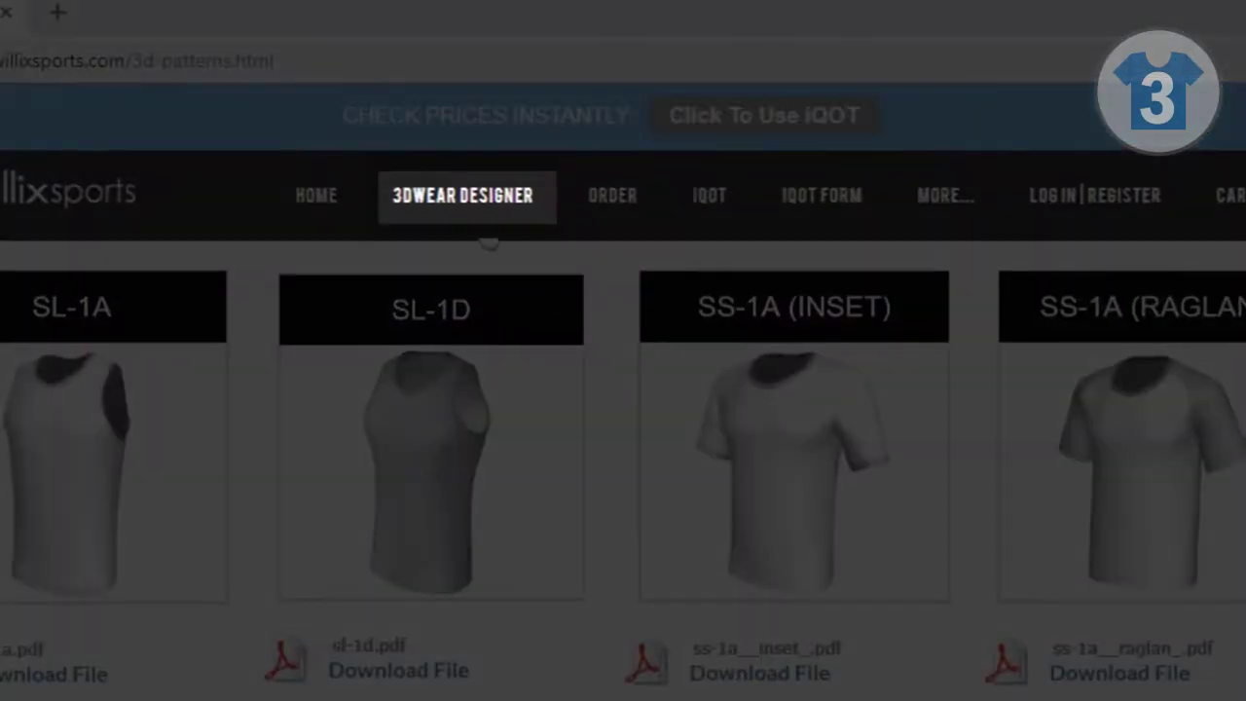
Step: Open the 3DWEAR Designer's 3D VIEWER and choose the SS-1A (INSET) shirt to customise
{"action": "mouse_move", "coordinate": [526, 156]}
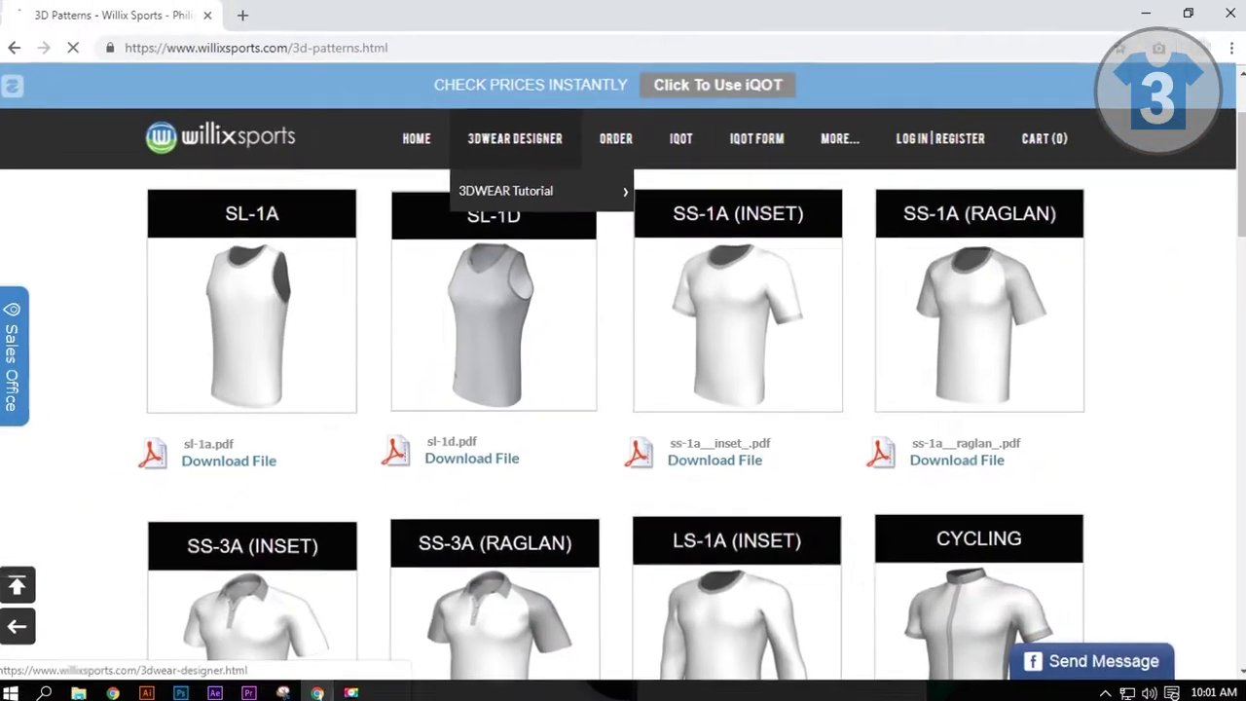
{"action": "left_click", "coordinate": [462, 195]}
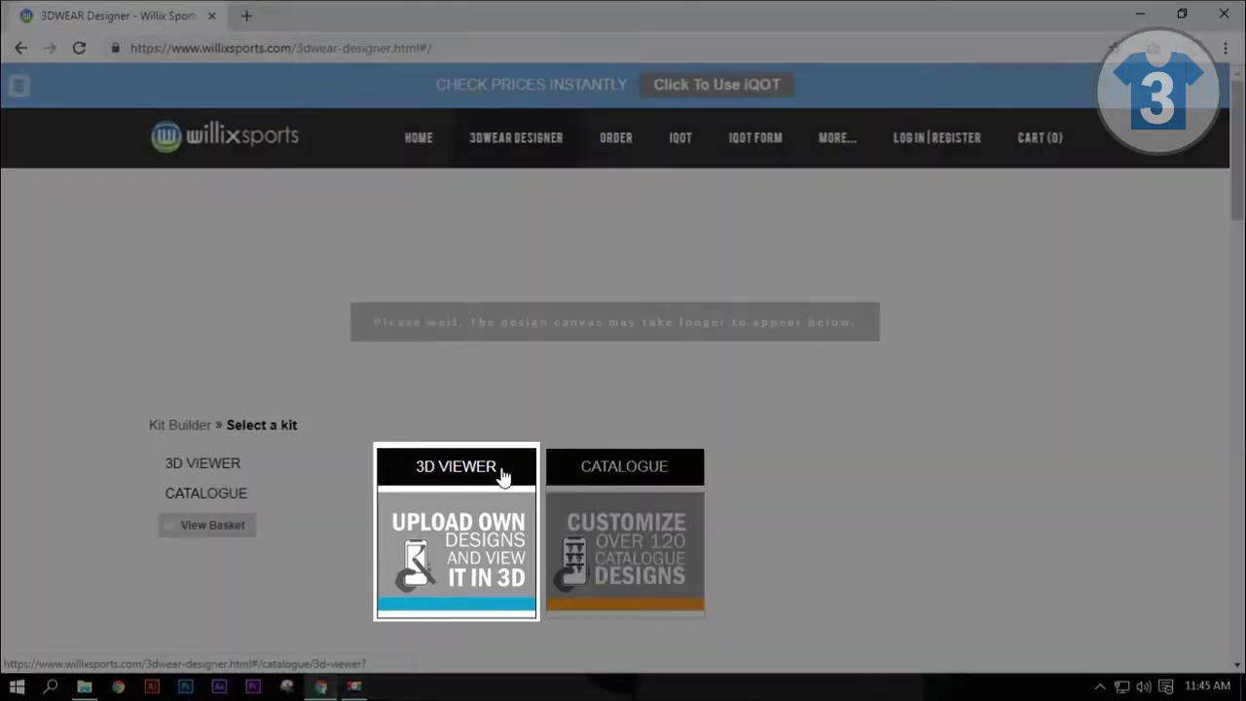
{"action": "left_click", "coordinate": [503, 475]}
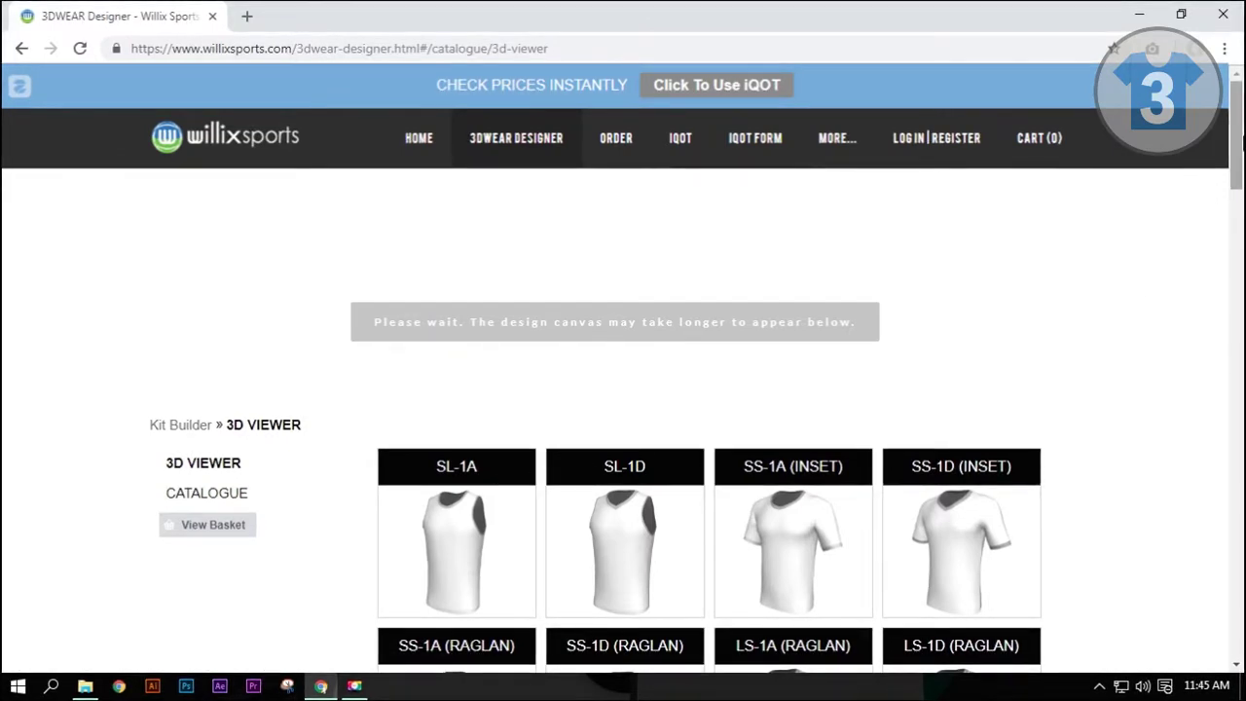
{"action": "scroll", "coordinate": [623, 390], "scroll_direction": "down", "scroll_amount": 2}
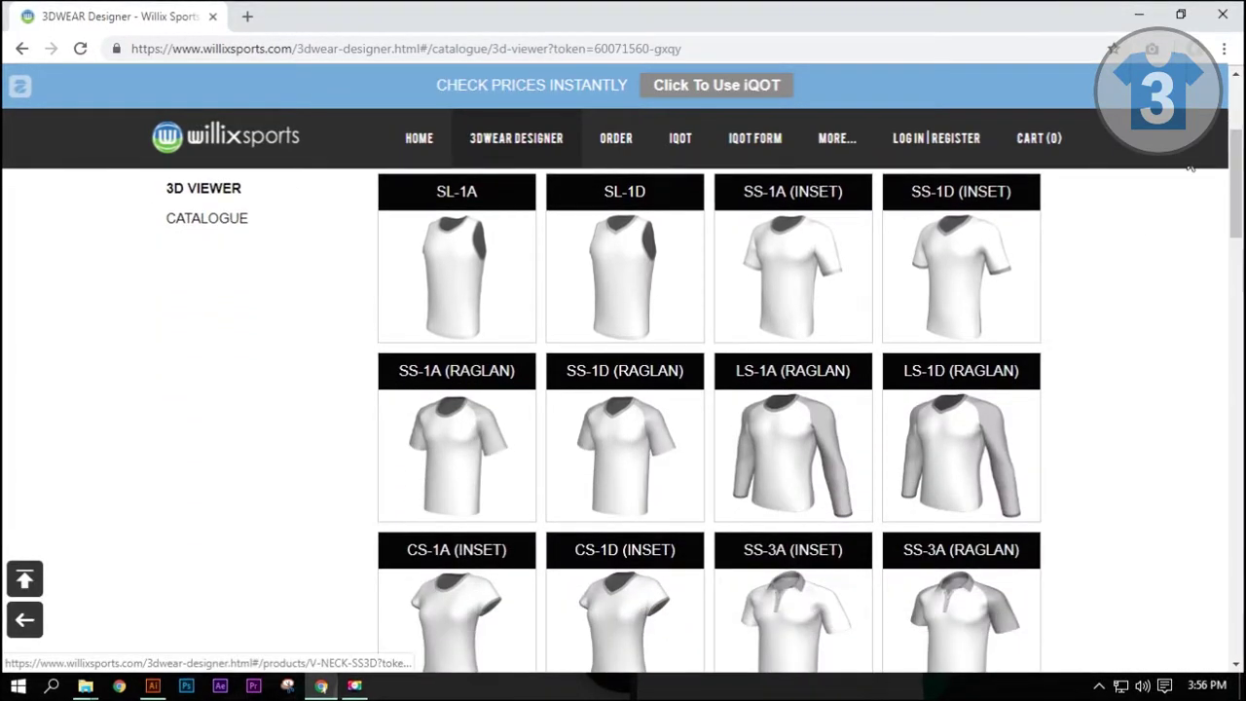
{"action": "left_click_drag", "start_coordinate": [1234, 147], "coordinate": [1234, 142]}
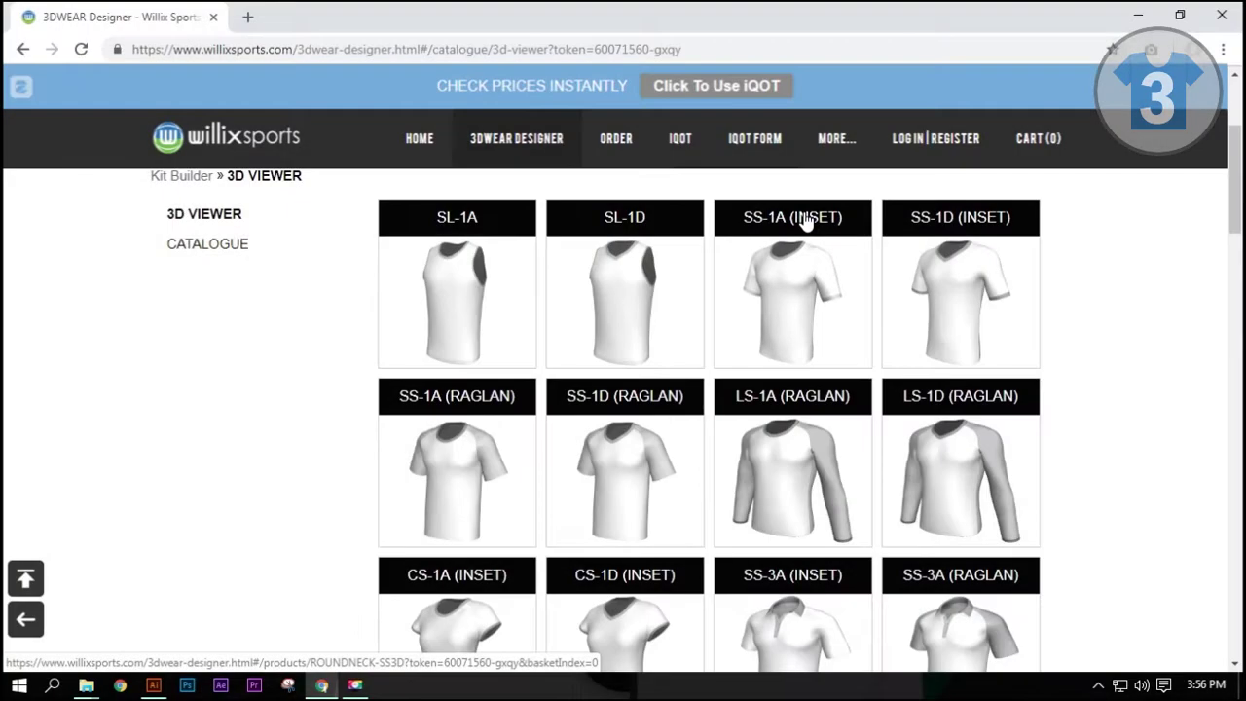
{"action": "left_click", "coordinate": [804, 222]}
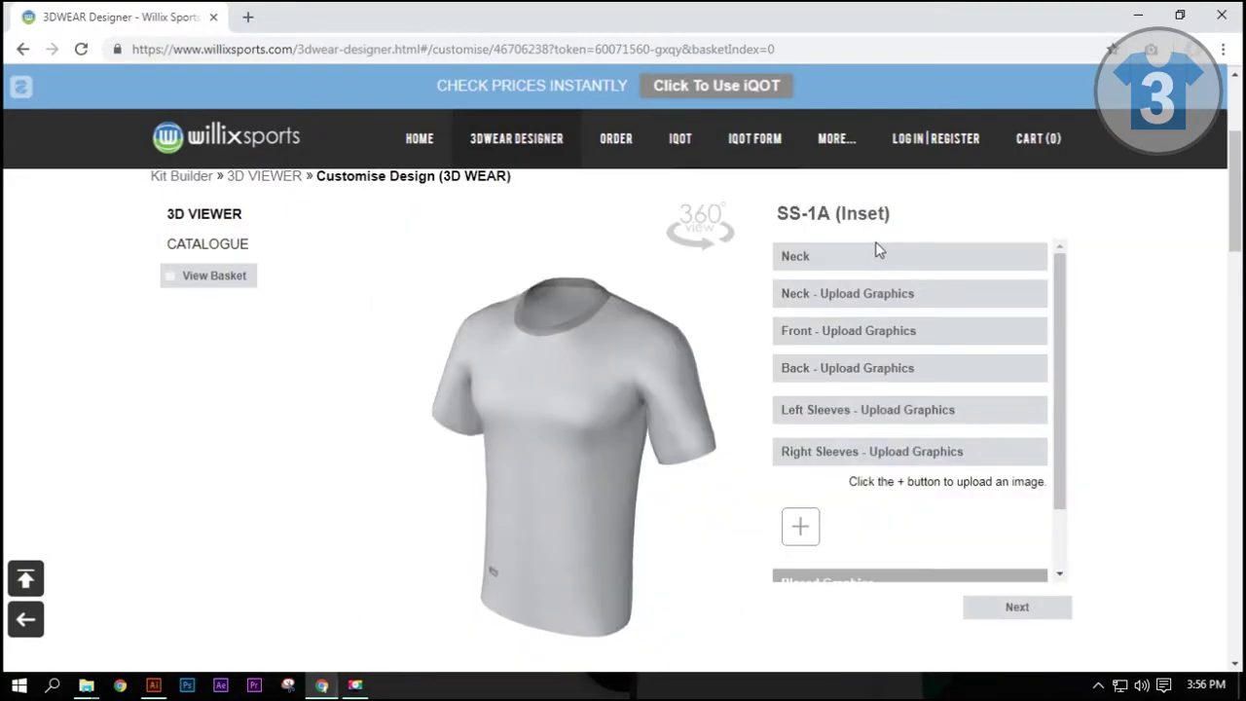
Step: Give the collar a green swatch under Neck, then expand Front - Upload Graphics
{"action": "left_click", "coordinate": [792, 263]}
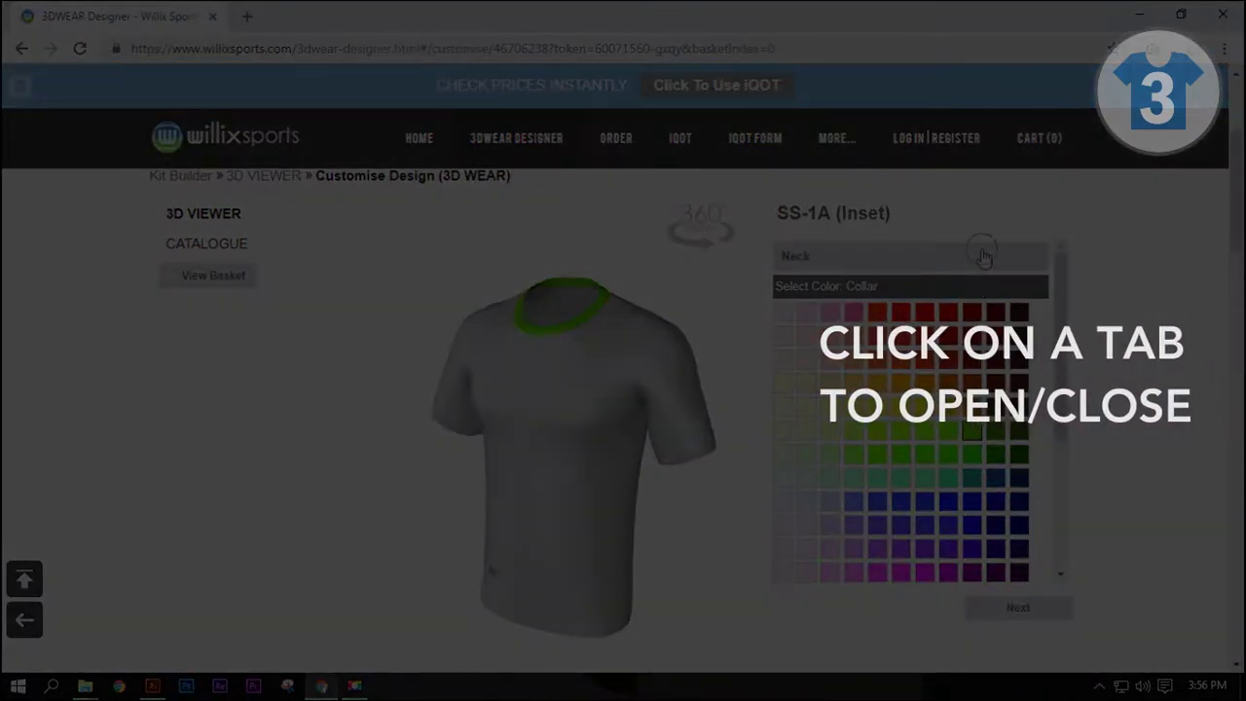
{"action": "left_click", "coordinate": [983, 256]}
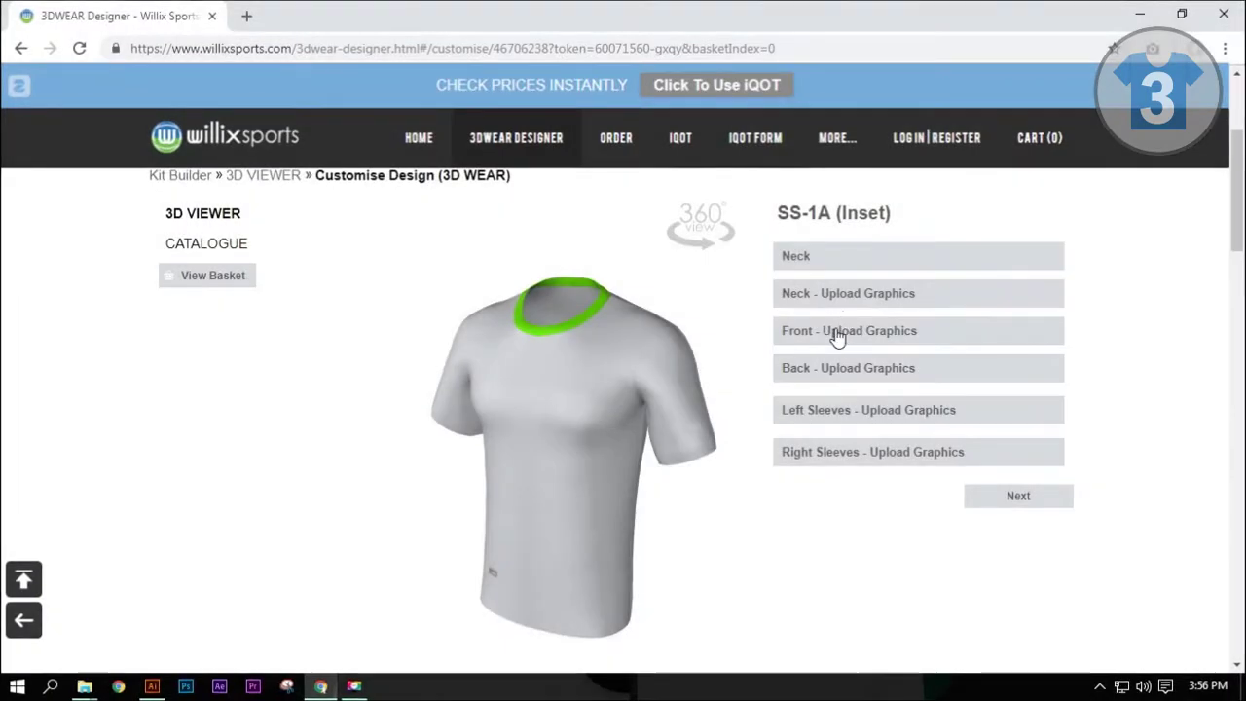
{"action": "left_click", "coordinate": [837, 332]}
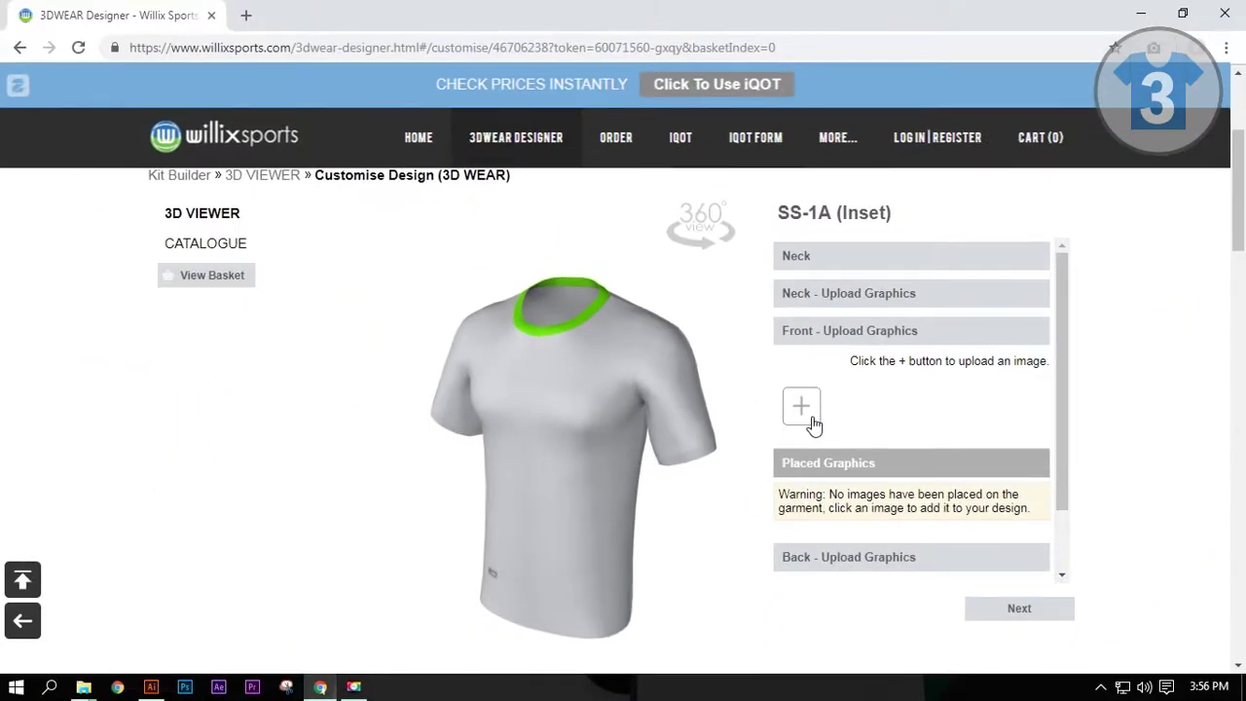
Step: Upload the FRONT image from Pictures > SHIRT DESIGN and place it on the shirt
{"action": "left_click", "coordinate": [803, 409]}
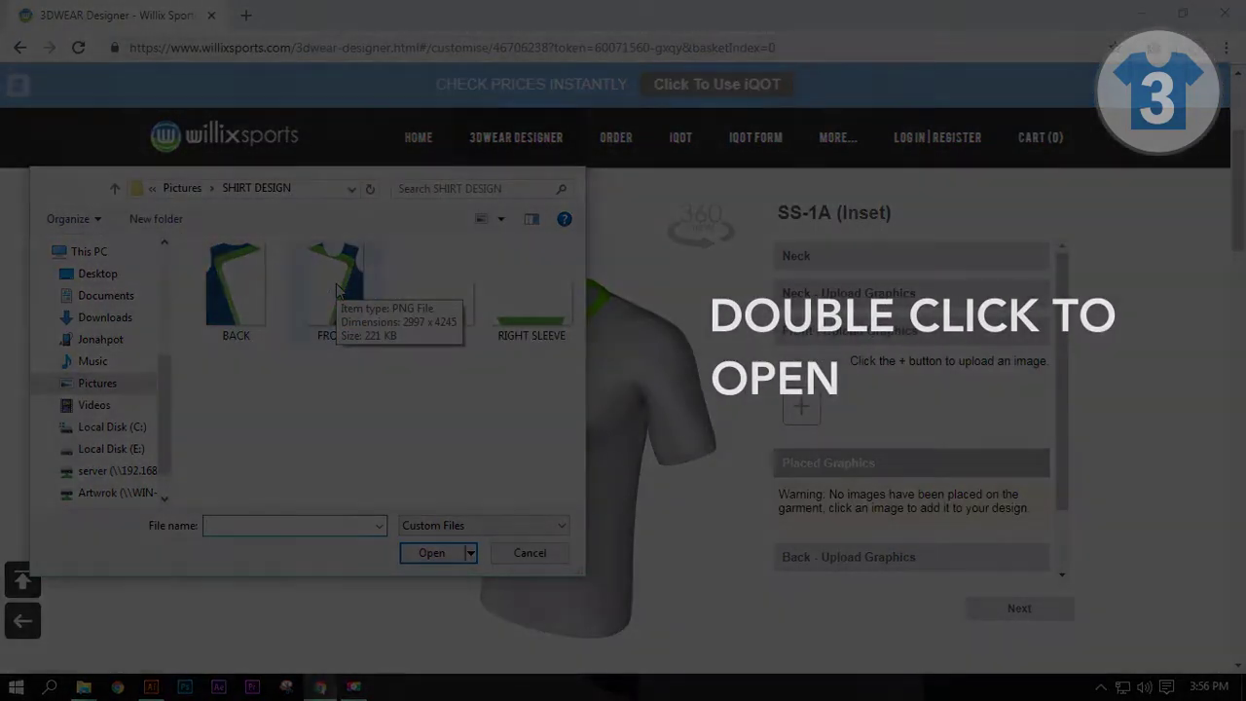
{"action": "left_click", "coordinate": [335, 284]}
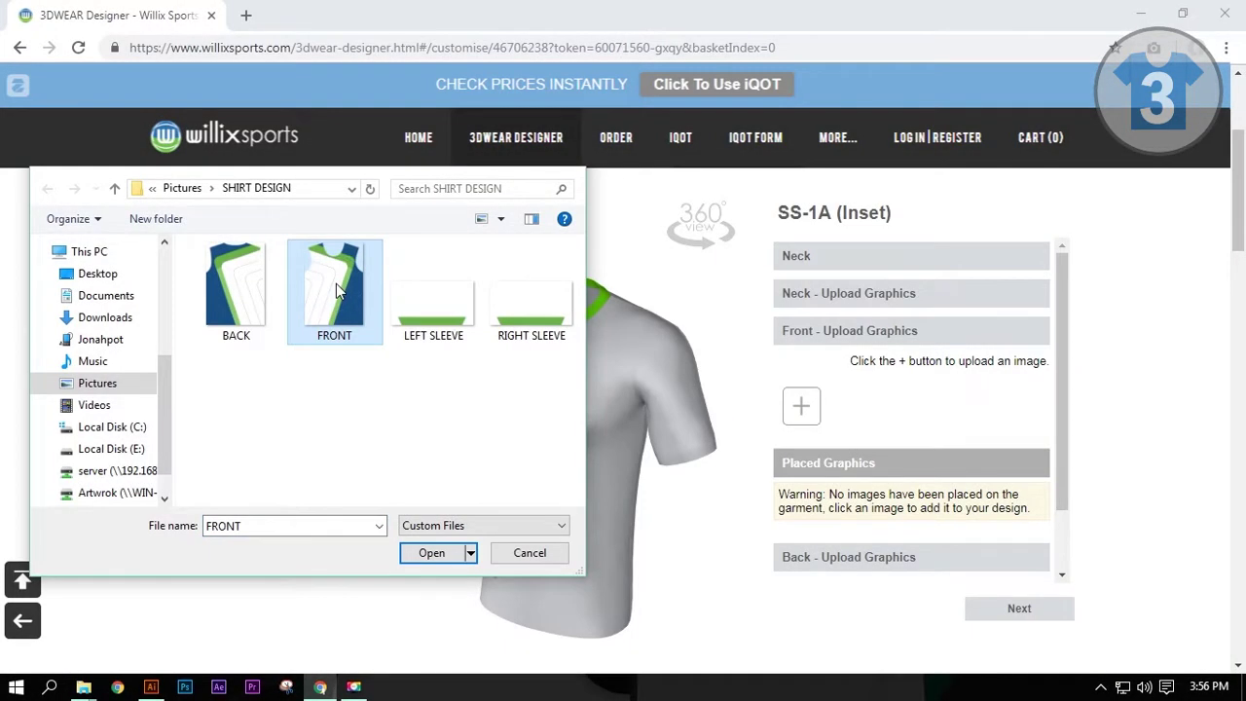
{"action": "double_click", "coordinate": [336, 283]}
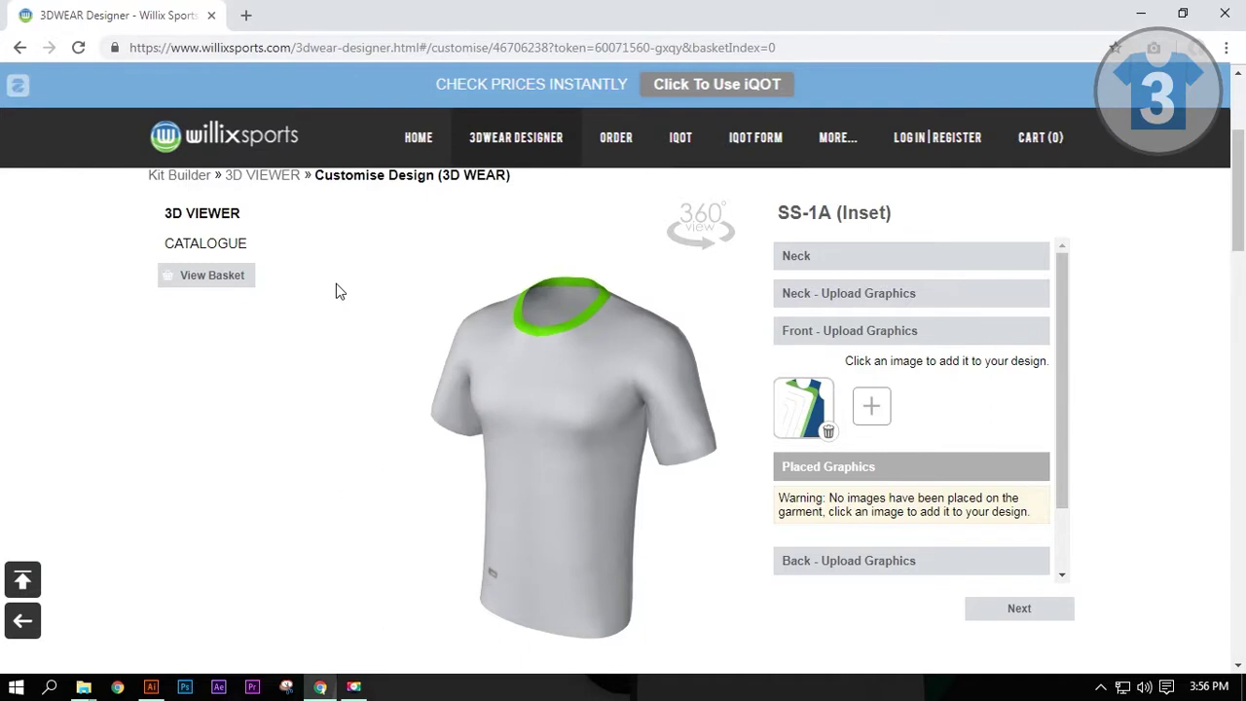
{"action": "left_click", "coordinate": [813, 417]}
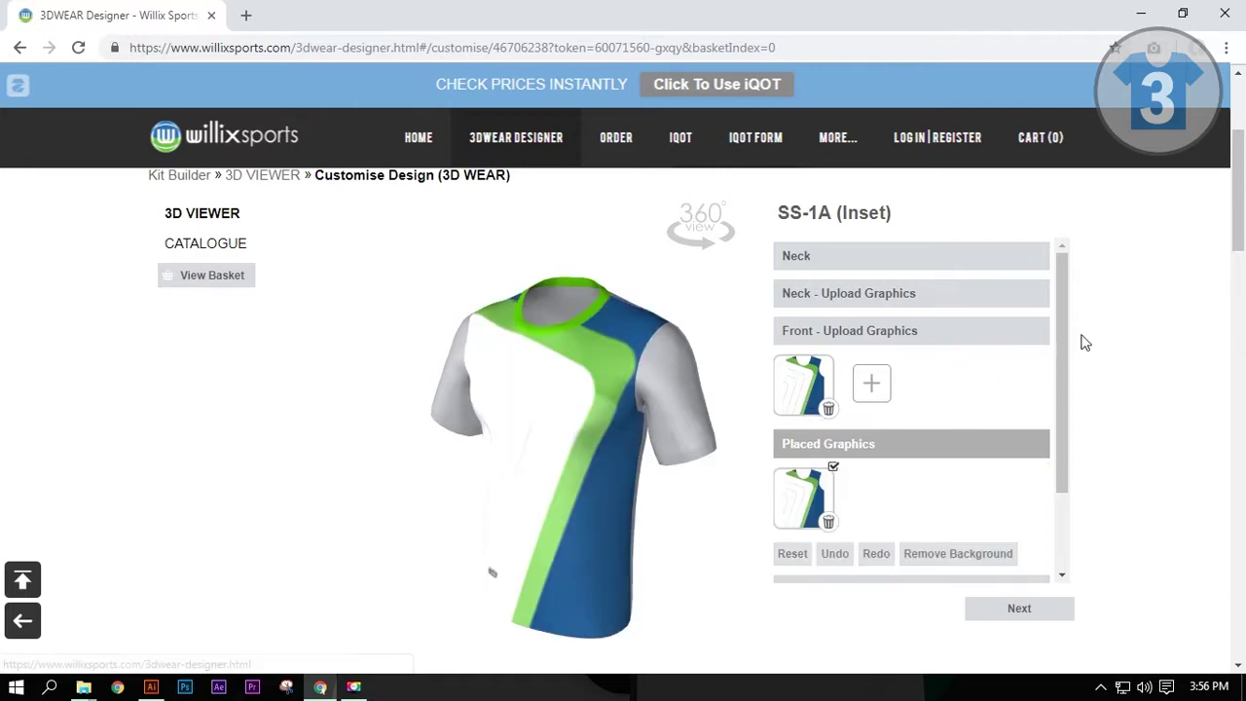
Step: Rotate the 3D shirt to inspect the front design from the sides, adjusting the graphic's size
{"action": "left_click_drag", "start_coordinate": [1063, 313], "coordinate": [1051, 393]}
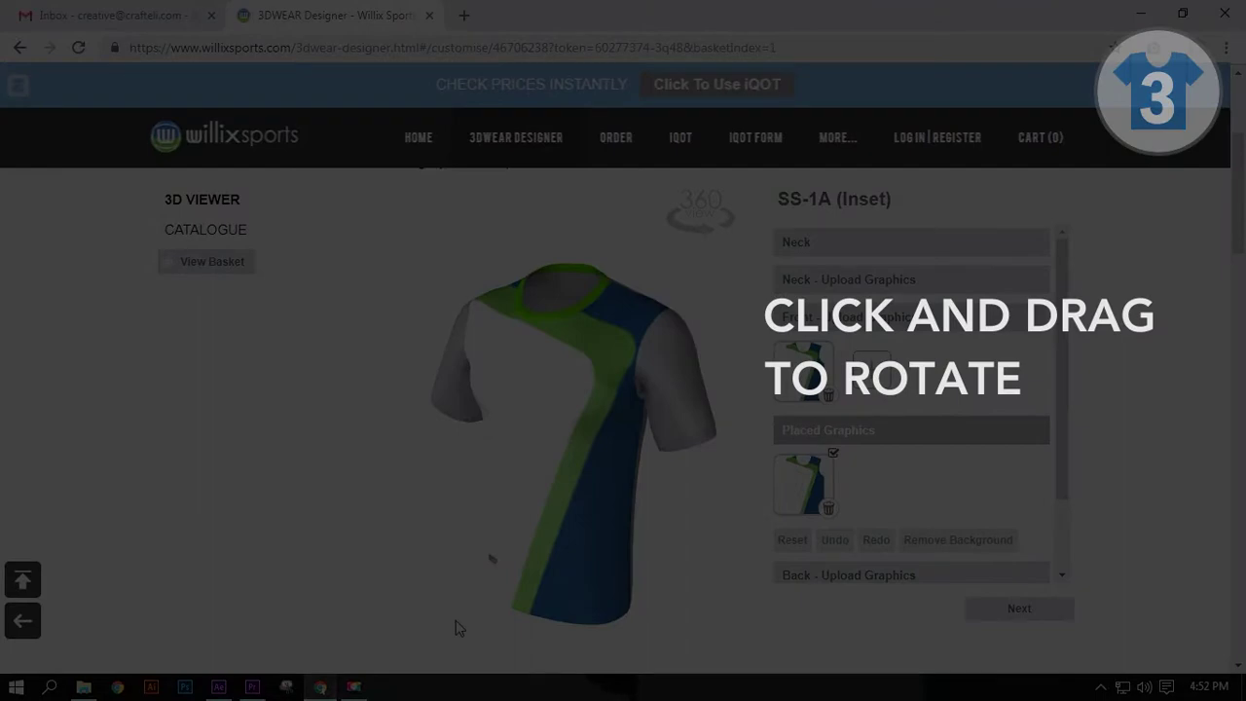
{"action": "left_click_drag", "start_coordinate": [459, 628], "coordinate": [544, 642]}
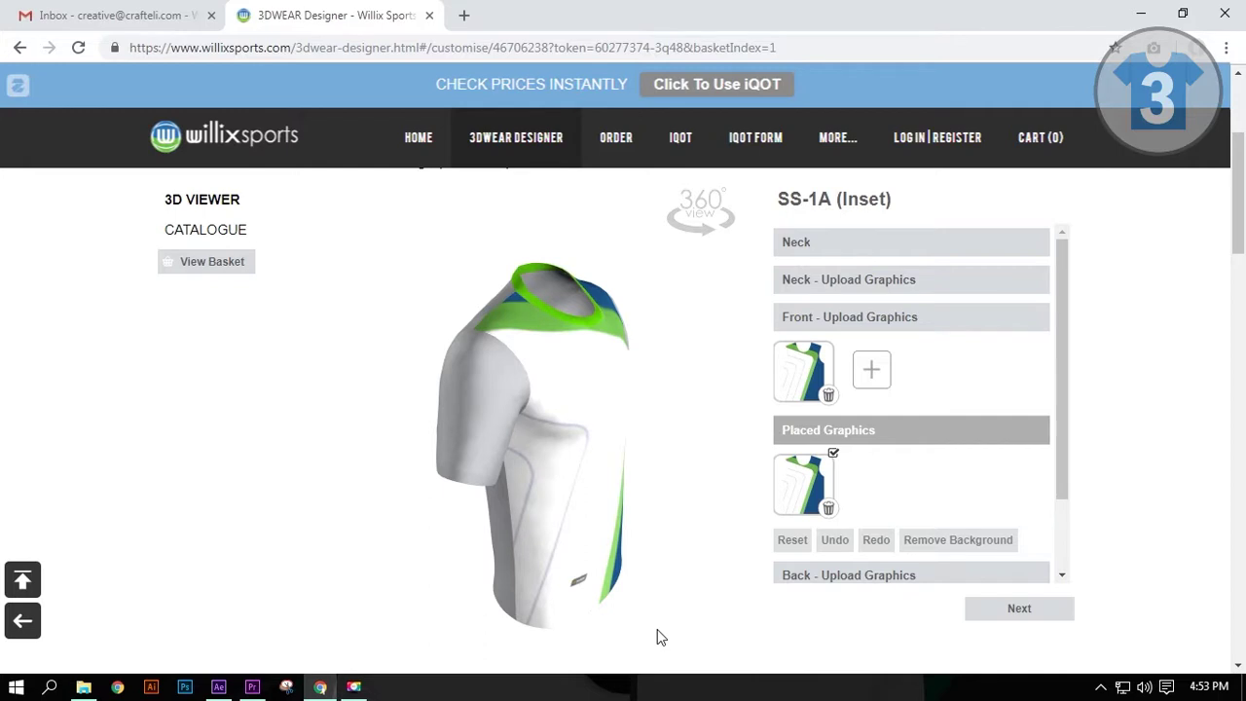
{"action": "left_click_drag", "start_coordinate": [552, 382], "coordinate": [631, 419]}
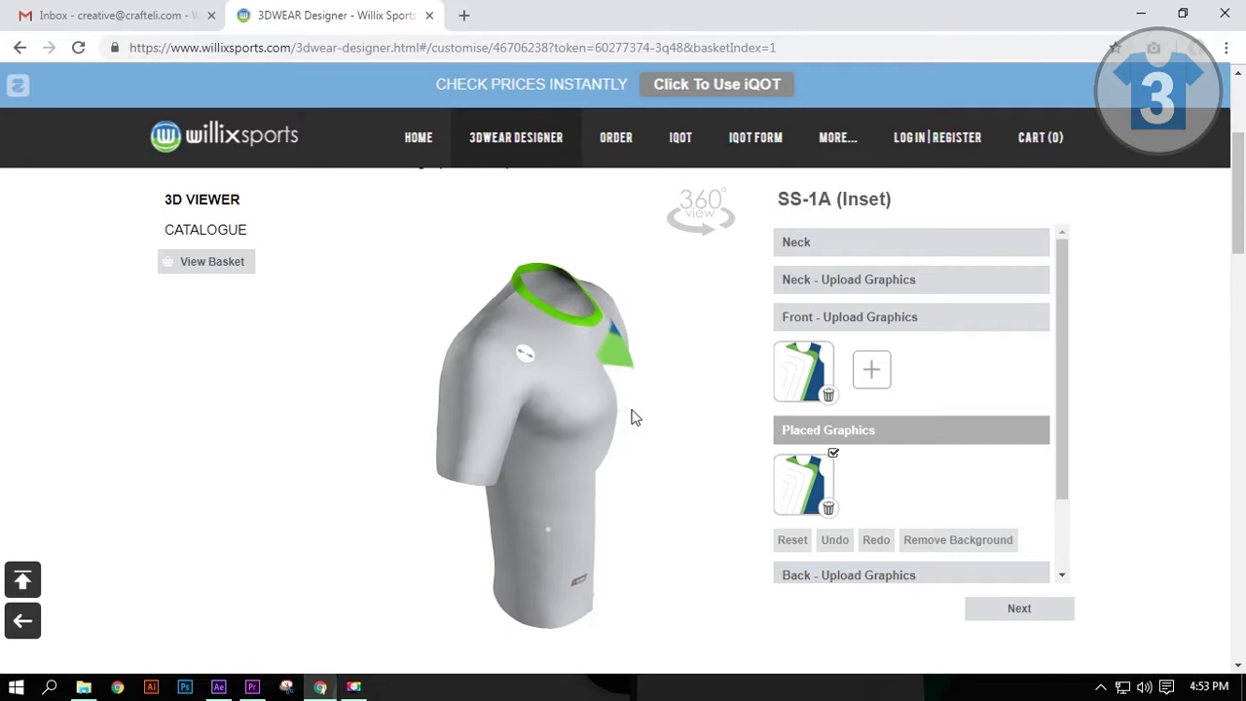
{"action": "left_click_drag", "start_coordinate": [523, 355], "coordinate": [514, 352]}
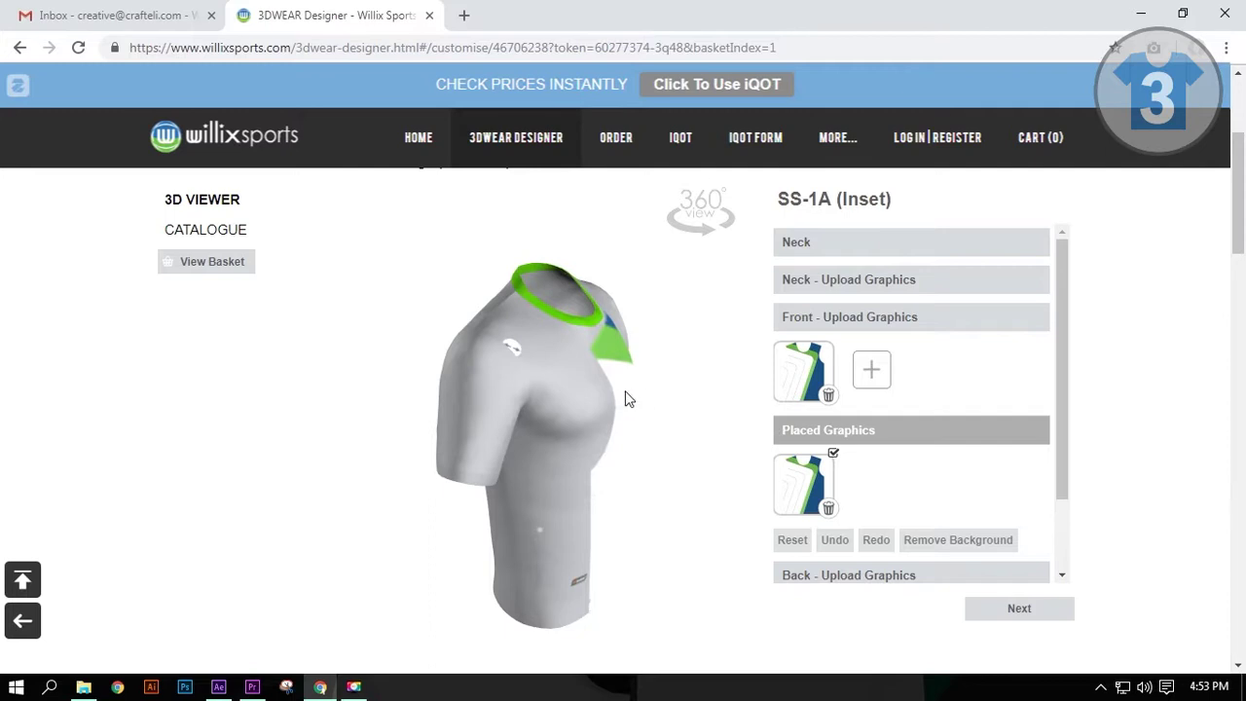
{"action": "mouse_move", "coordinate": [612, 378]}
{"action": "left_mouse_down"}
{"action": "mouse_move", "coordinate": [536, 361]}
{"action": "mouse_move", "coordinate": [546, 356]}
{"action": "left_mouse_up"}
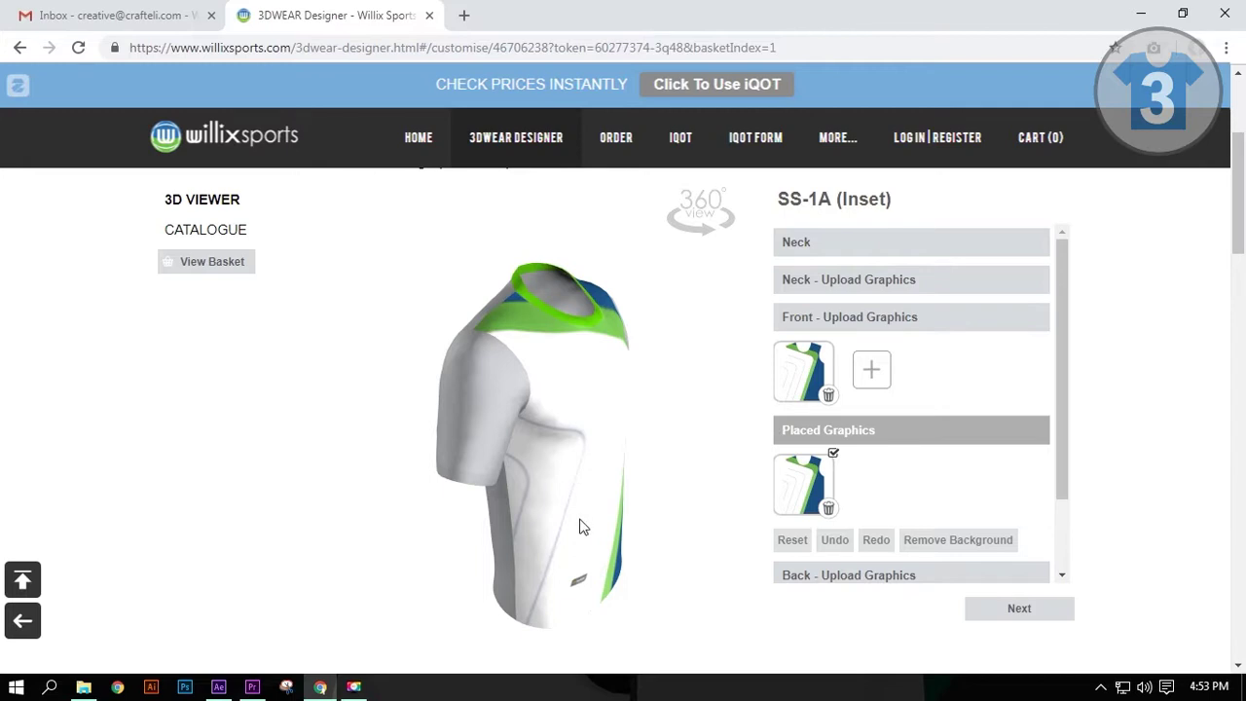
{"action": "left_click_drag", "start_coordinate": [626, 607], "coordinate": [533, 635]}
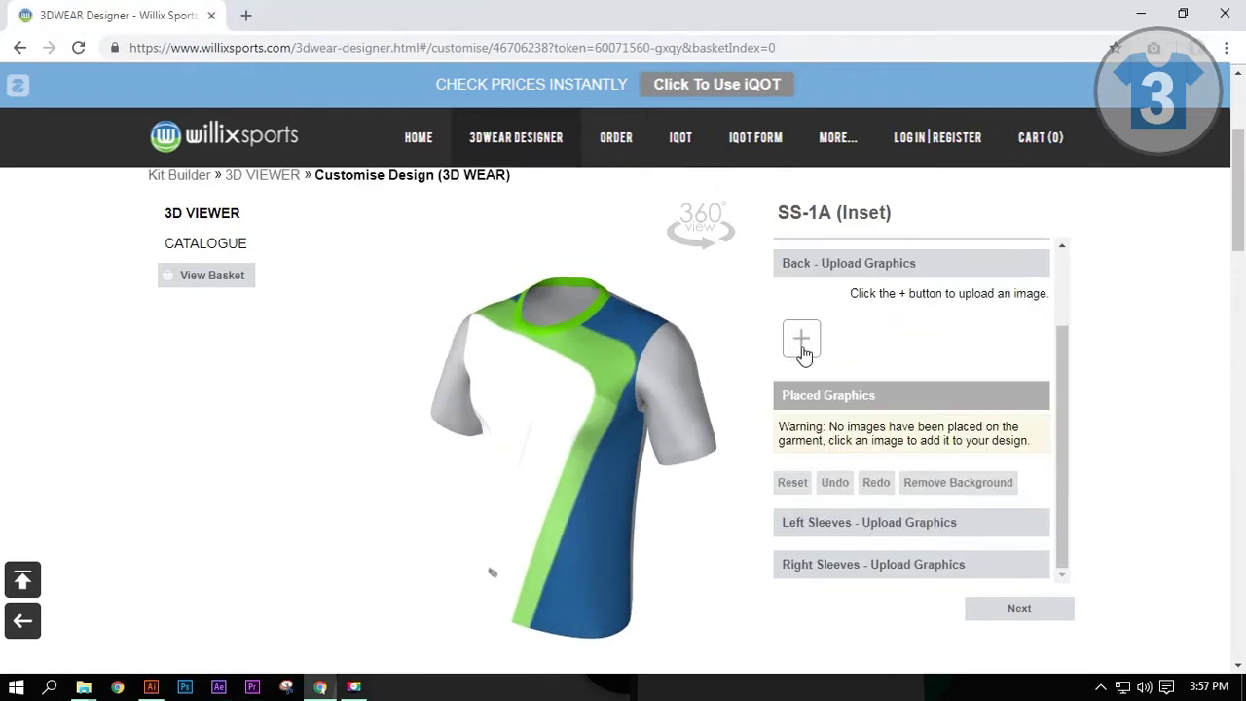
Step: Upload the BACK image and place it on the back of the shirt
{"action": "left_click", "coordinate": [801, 342]}
{"action": "left_click", "coordinate": [236, 278]}
{"action": "left_click", "coordinate": [422, 550]}
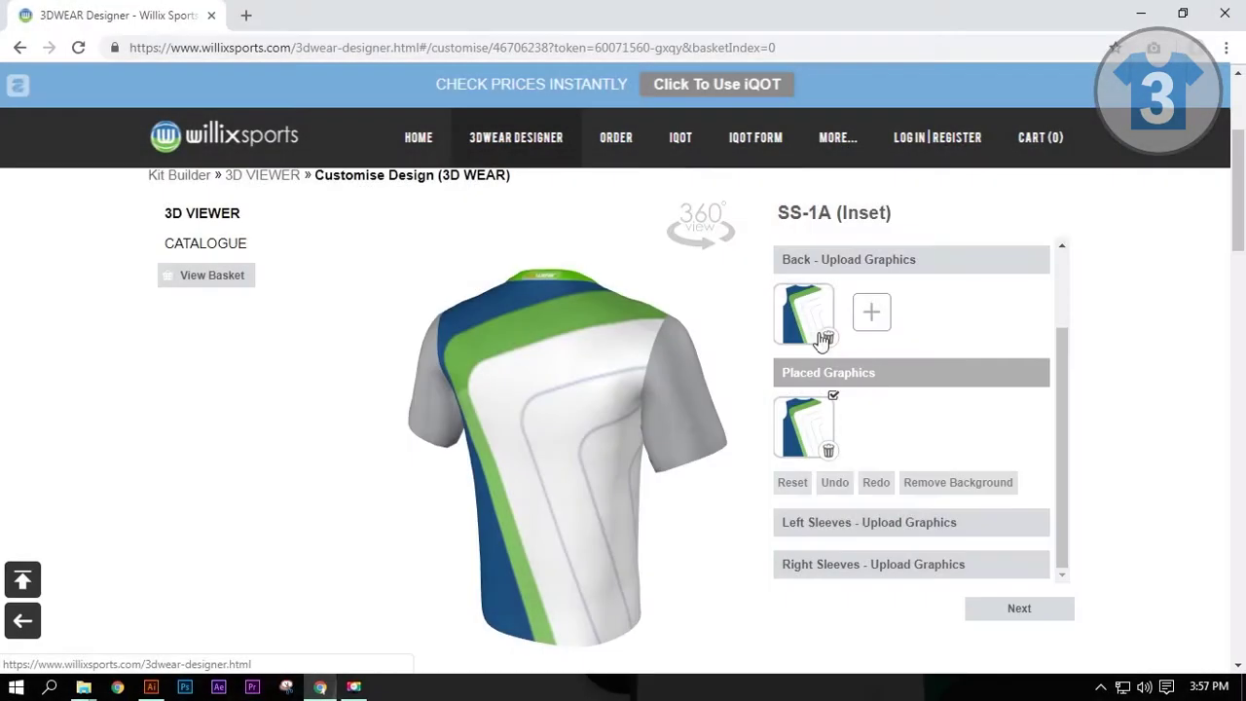
{"action": "left_click", "coordinate": [827, 517]}
Step: Upload and place the LEFT SLEEVE and RIGHT SLEEVE graphics, then continue to the text step
{"action": "left_click", "coordinate": [802, 379]}
{"action": "left_click", "coordinate": [432, 280]}
{"action": "left_click", "coordinate": [431, 551]}
{"action": "left_click", "coordinate": [807, 393]}
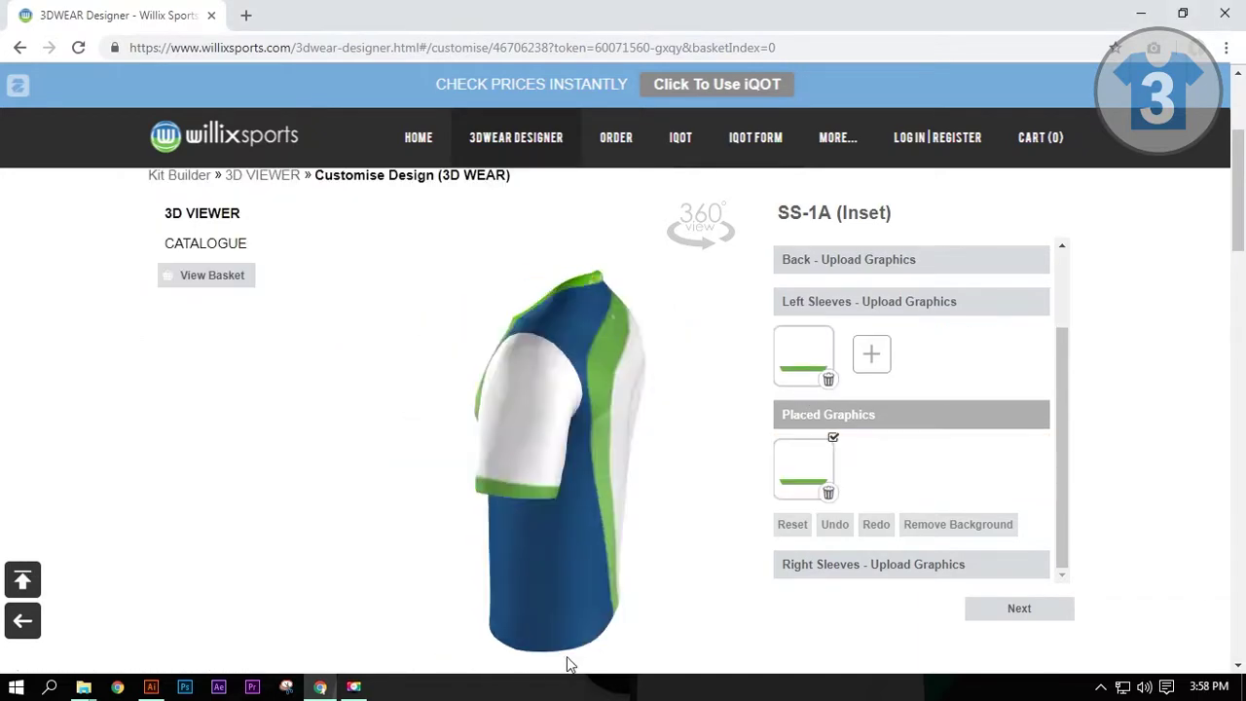
{"action": "left_click", "coordinate": [827, 576]}
{"action": "left_click", "coordinate": [800, 424]}
{"action": "double_click", "coordinate": [538, 322]}
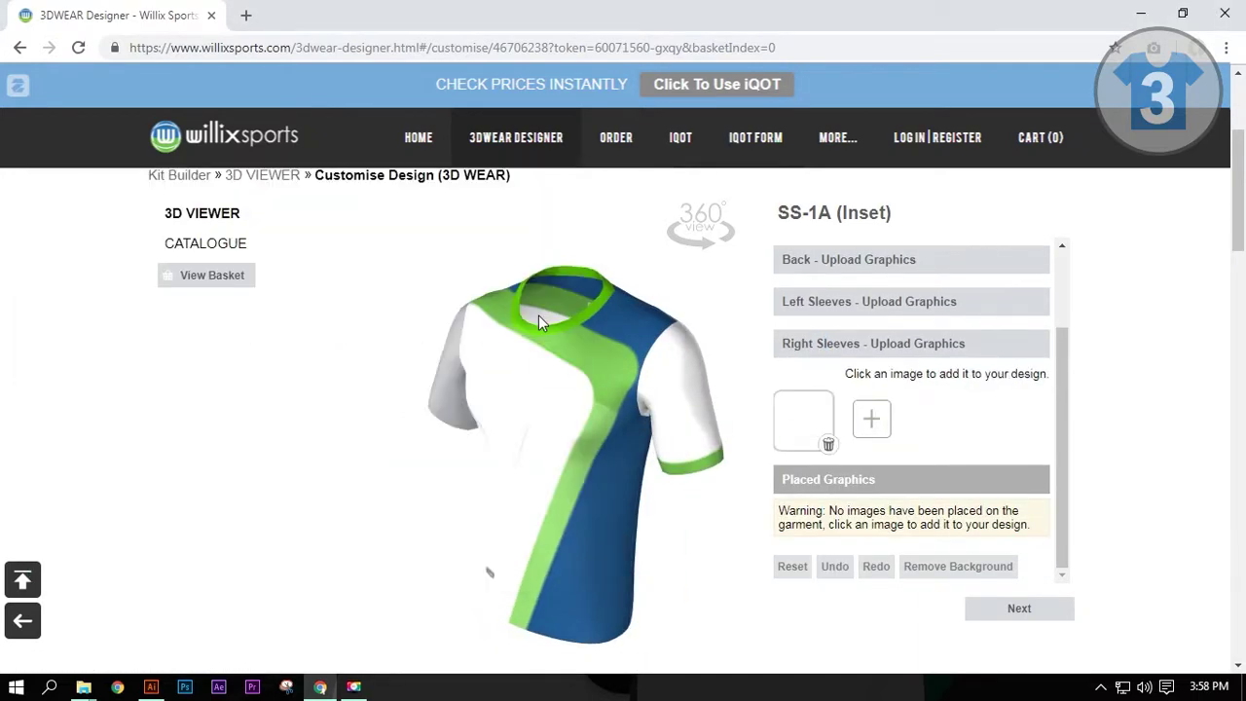
{"action": "left_click", "coordinate": [803, 399]}
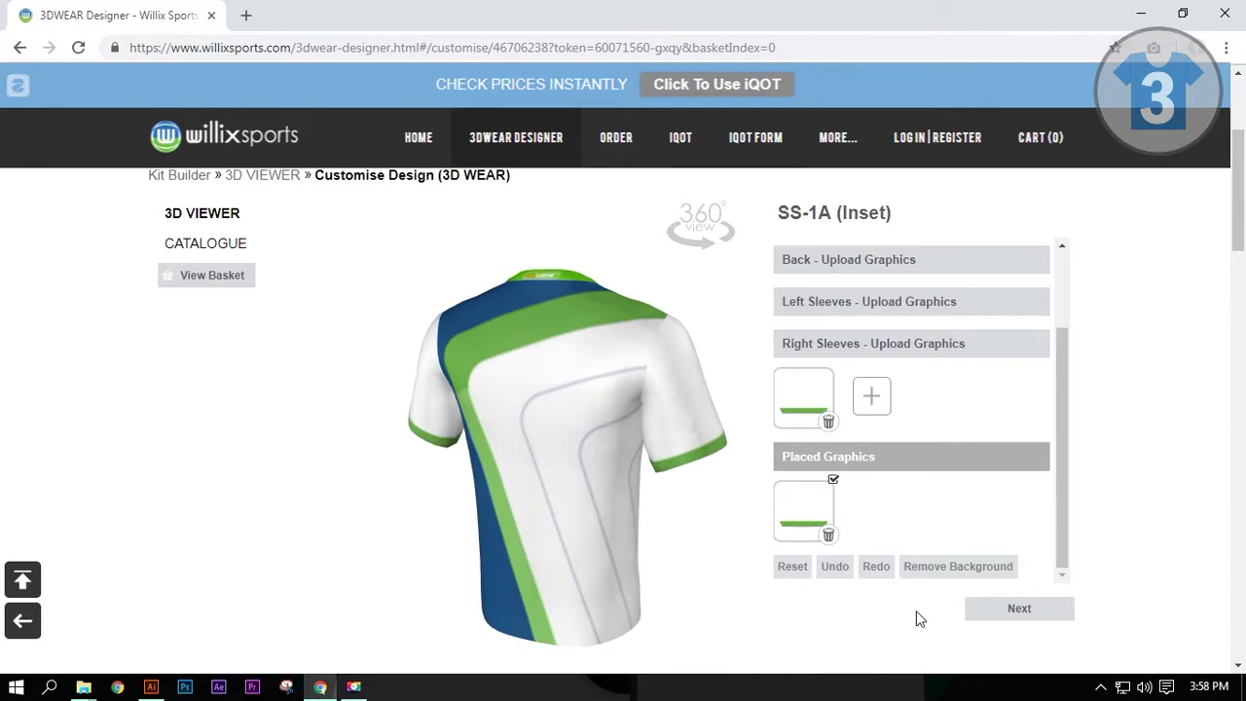
{"action": "left_click", "coordinate": [979, 612]}
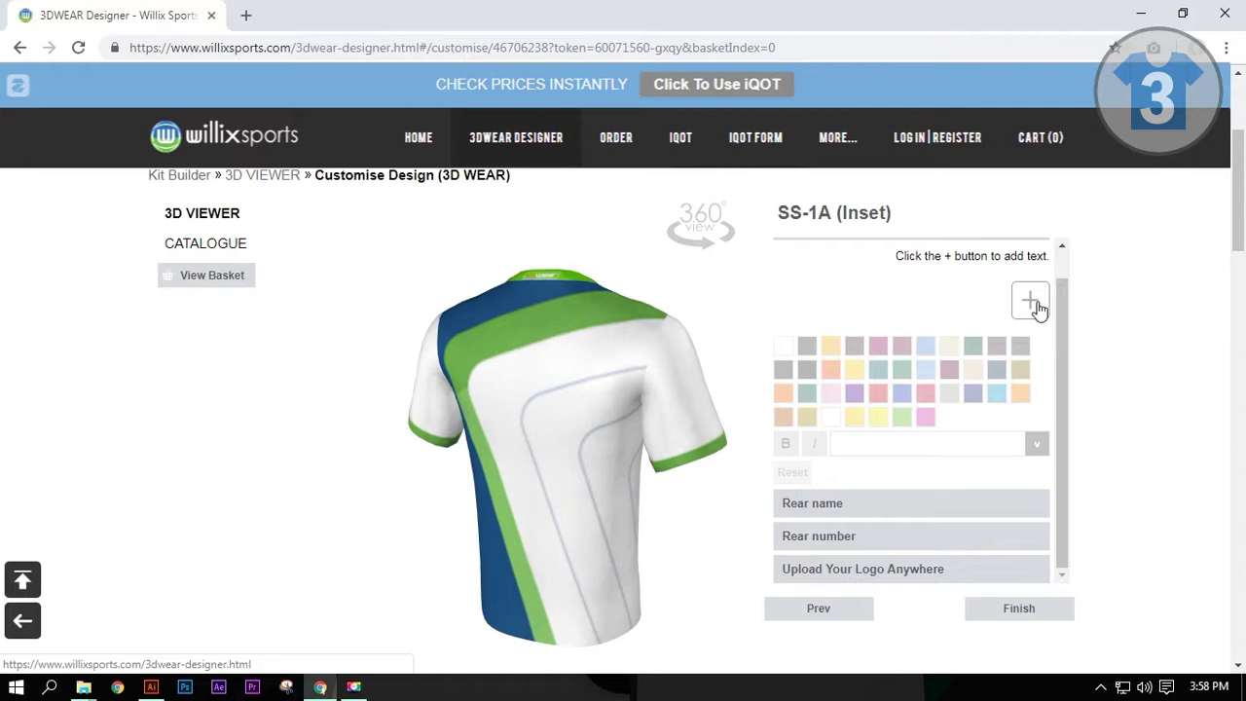
Step: Add a front name line reading JOHN and set it in Helvetica
{"action": "left_click", "coordinate": [1034, 305]}
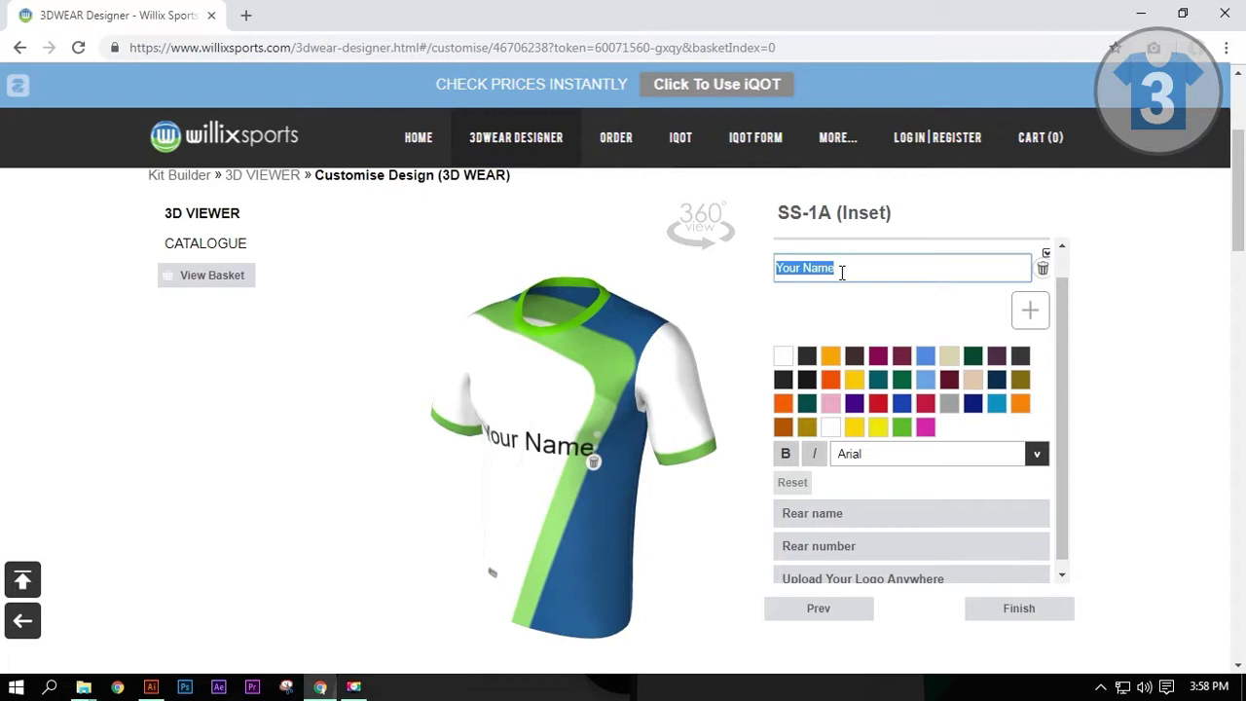
{"action": "type", "text": "JOHN"}
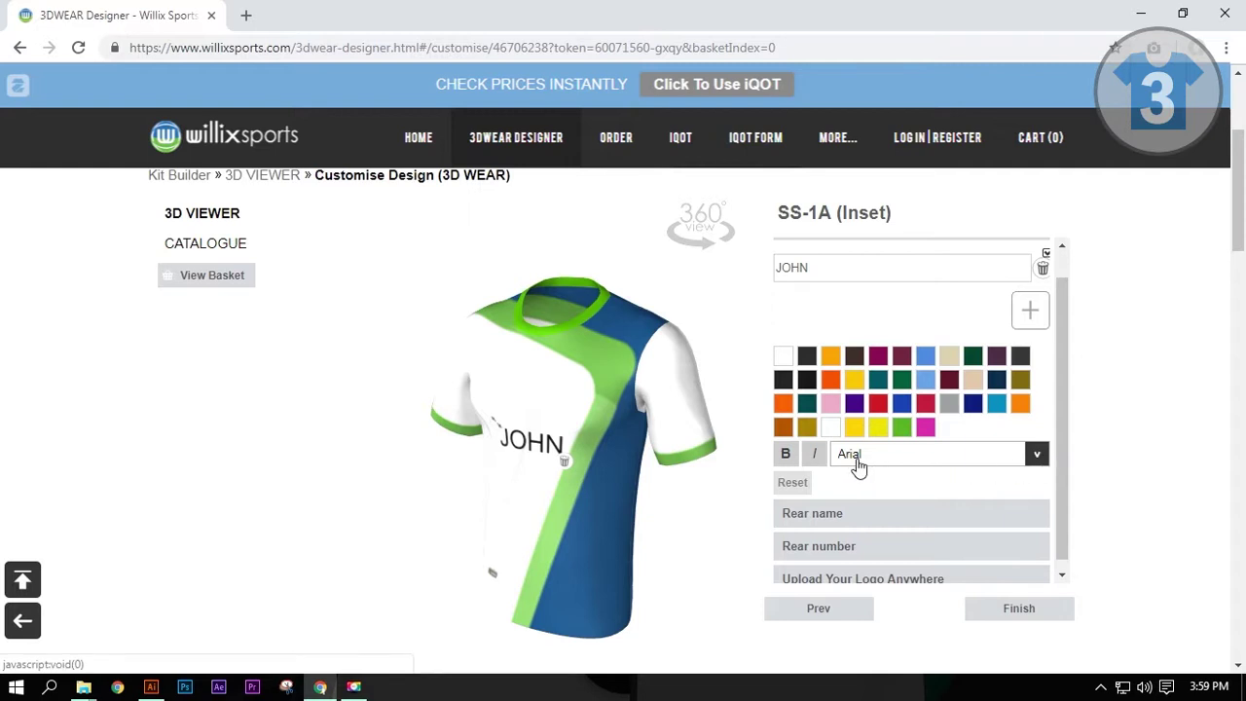
{"action": "left_click", "coordinate": [1035, 457]}
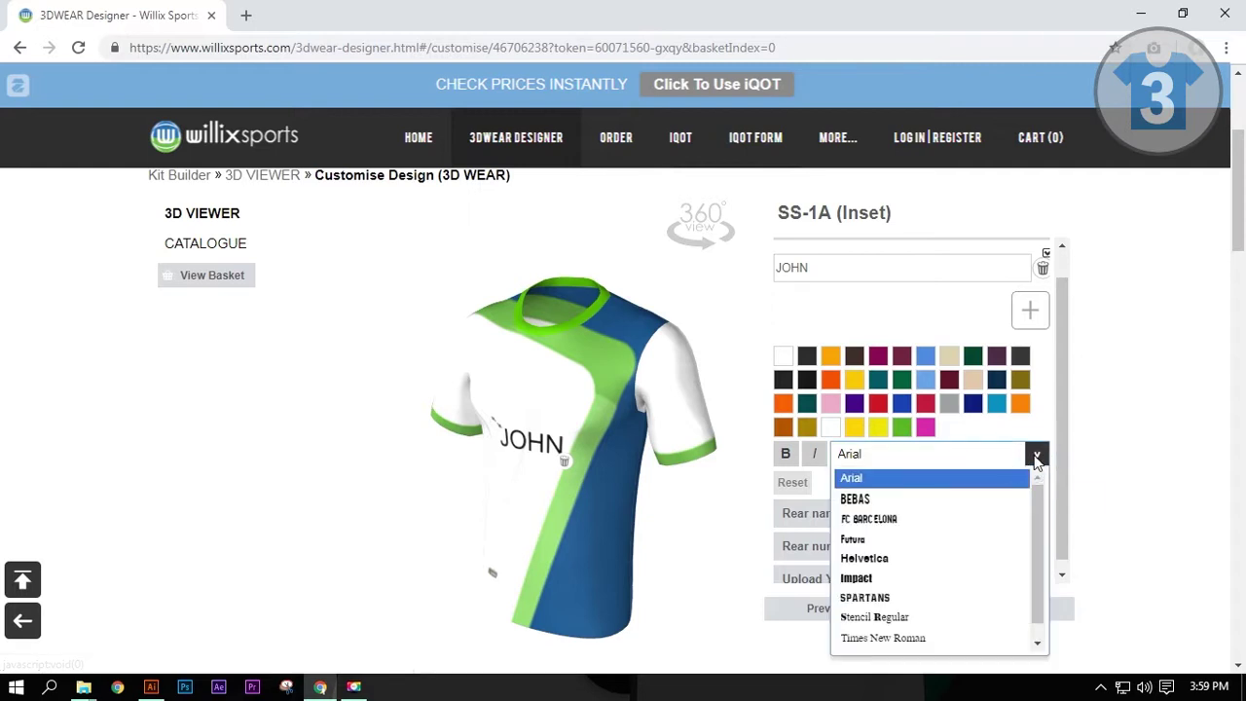
{"action": "left_click", "coordinate": [930, 559]}
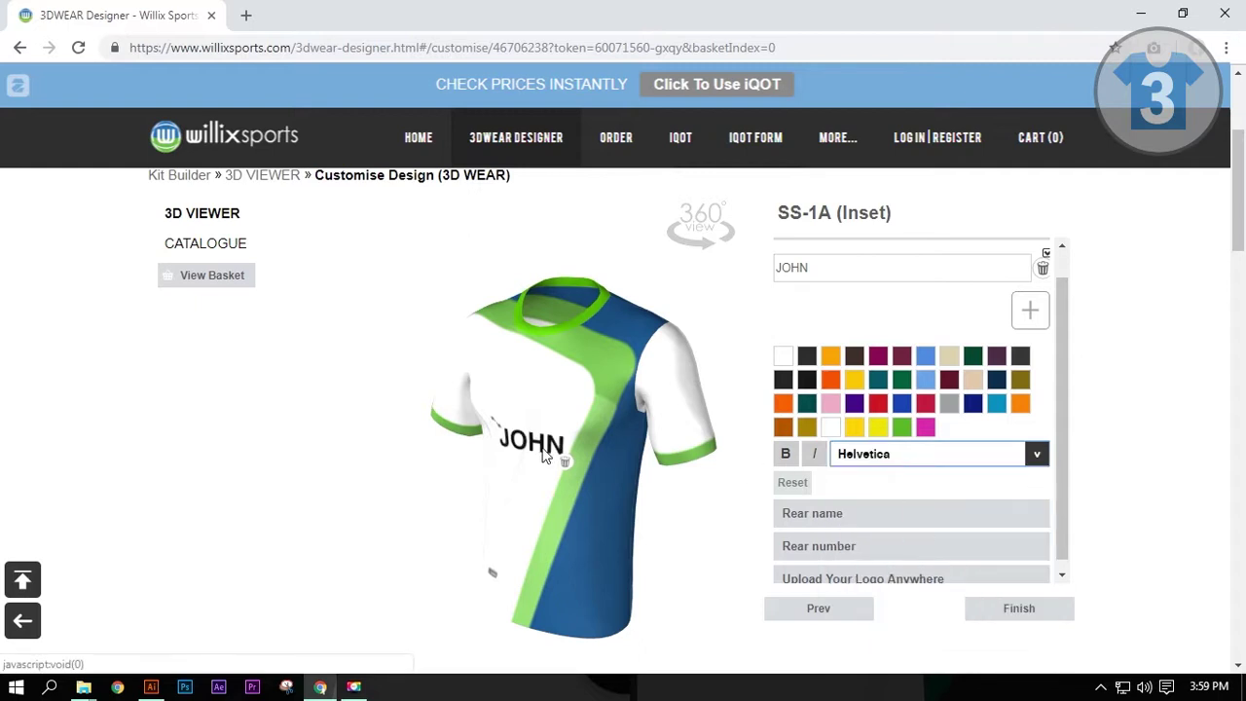
Step: Move JOHN to the upper left chest and make the lettering royal blue
{"action": "left_click_drag", "start_coordinate": [486, 639], "coordinate": [509, 645]}
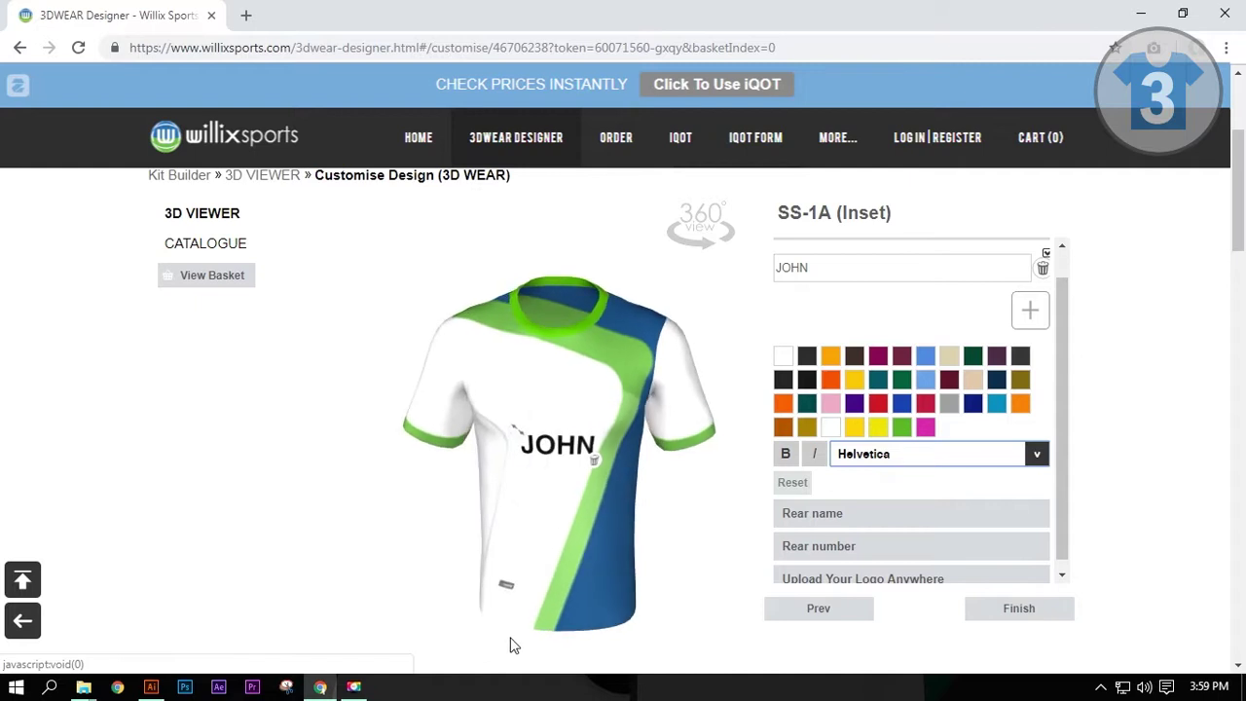
{"action": "left_click_drag", "start_coordinate": [551, 453], "coordinate": [493, 379]}
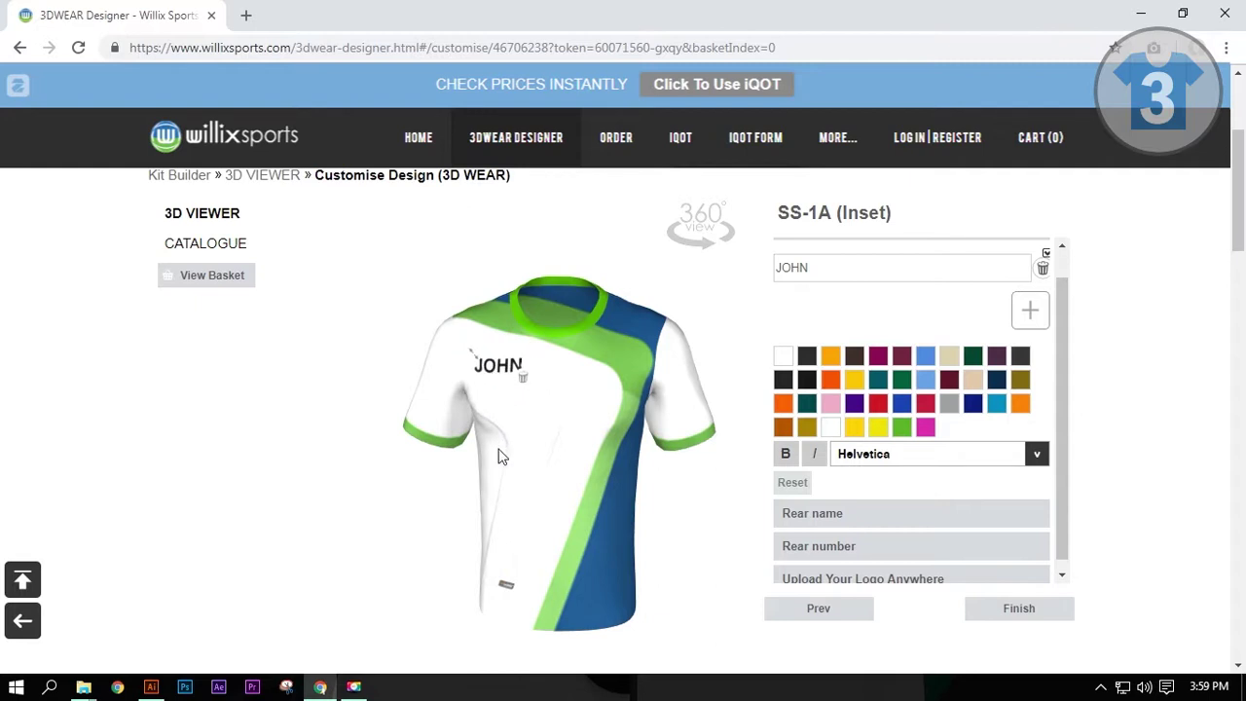
{"action": "left_click", "coordinate": [902, 405]}
{"action": "left_click", "coordinate": [848, 548]}
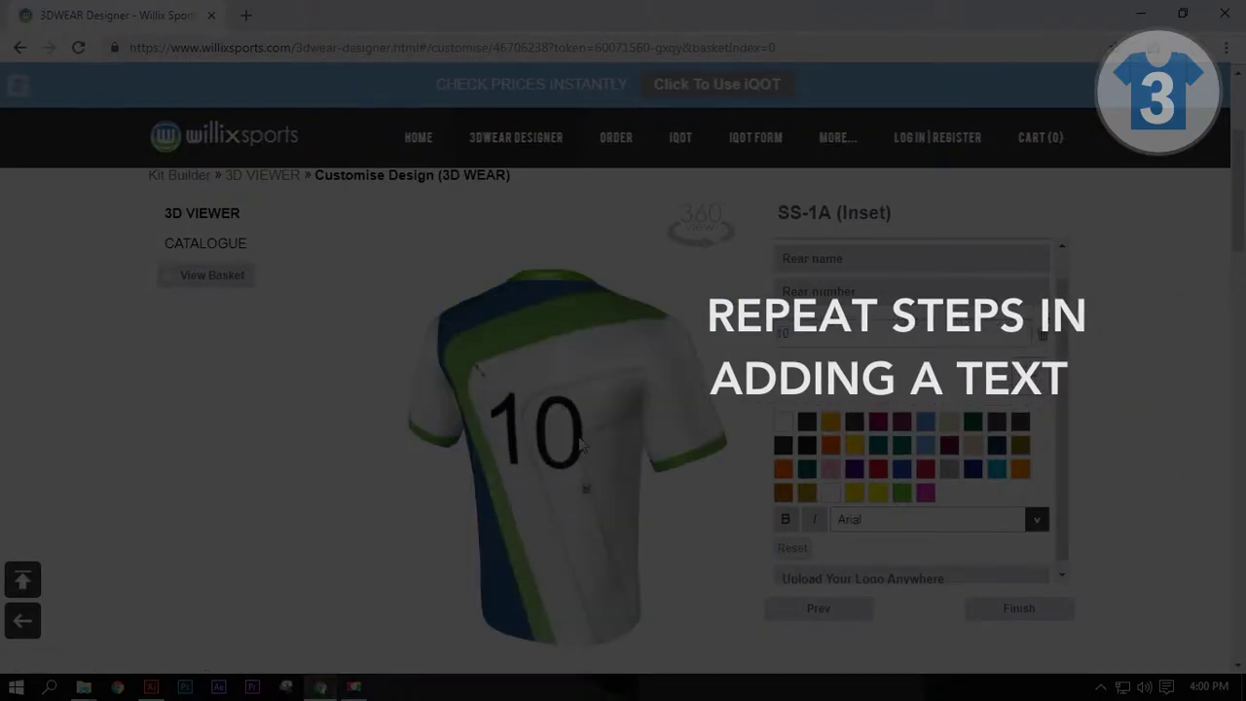
Step: Set the rear number 10 in the FC BARCELONA font after trying BEBAS
{"action": "type", "text": "01"}
{"action": "left_click", "coordinate": [1037, 518]}
{"action": "left_click", "coordinate": [915, 342]}
{"action": "left_click", "coordinate": [934, 518]}
{"action": "left_click", "coordinate": [917, 364]}
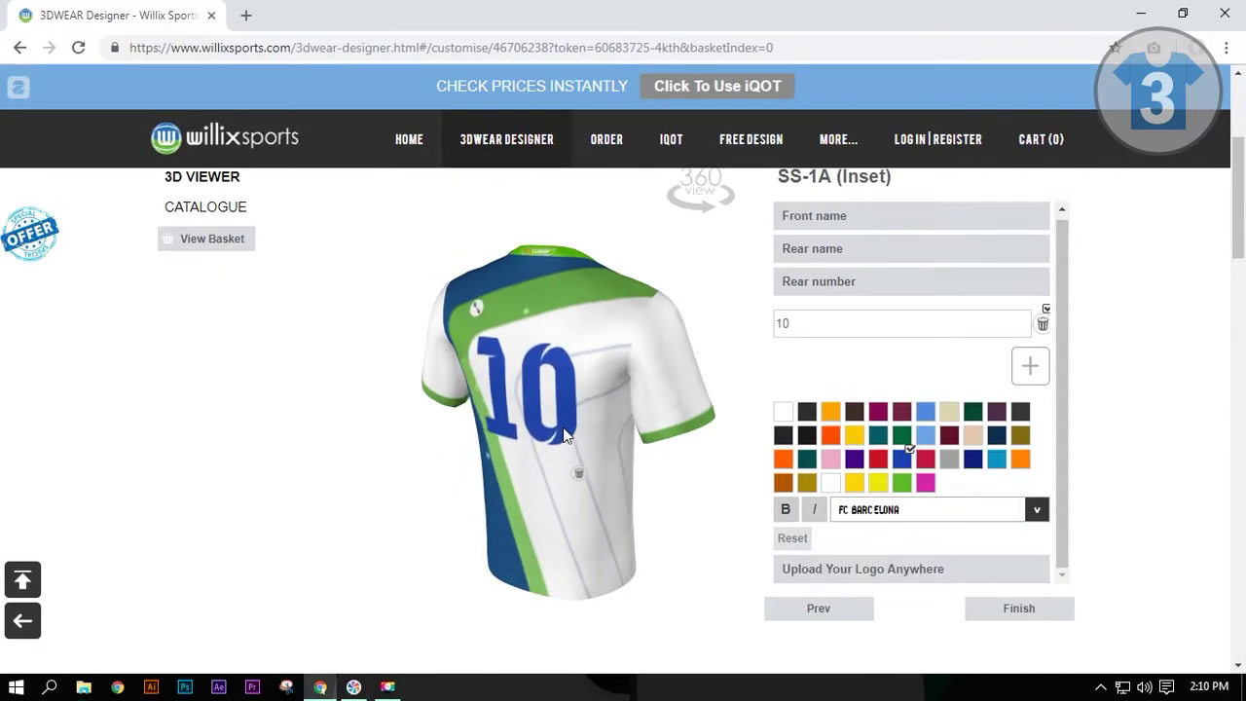
Step: Upload the 3D WEAR logo file, place it on the lower front, and enlarge it
{"action": "left_click", "coordinate": [898, 573]}
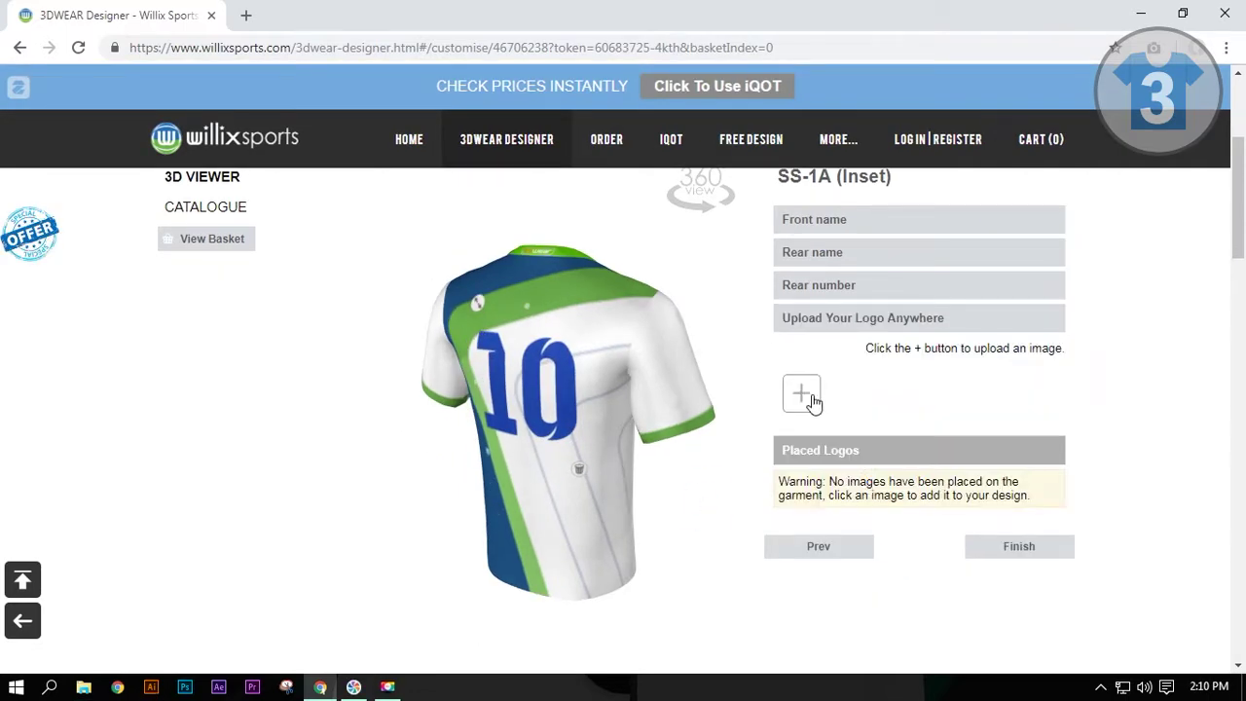
{"action": "left_click", "coordinate": [827, 411]}
{"action": "left_click", "coordinate": [242, 278]}
{"action": "left_click", "coordinate": [433, 553]}
{"action": "left_click", "coordinate": [801, 393]}
{"action": "double_click", "coordinate": [237, 310]}
{"action": "left_click", "coordinate": [804, 390]}
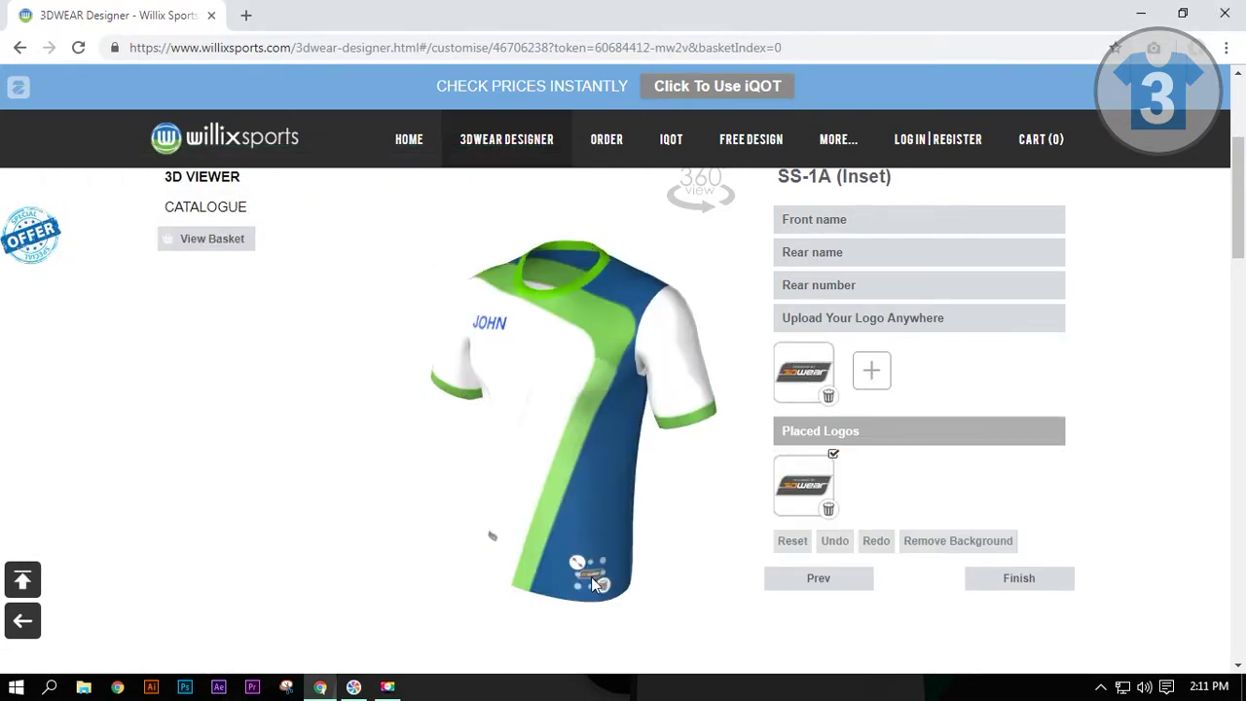
{"action": "left_click_drag", "start_coordinate": [591, 582], "coordinate": [669, 569]}
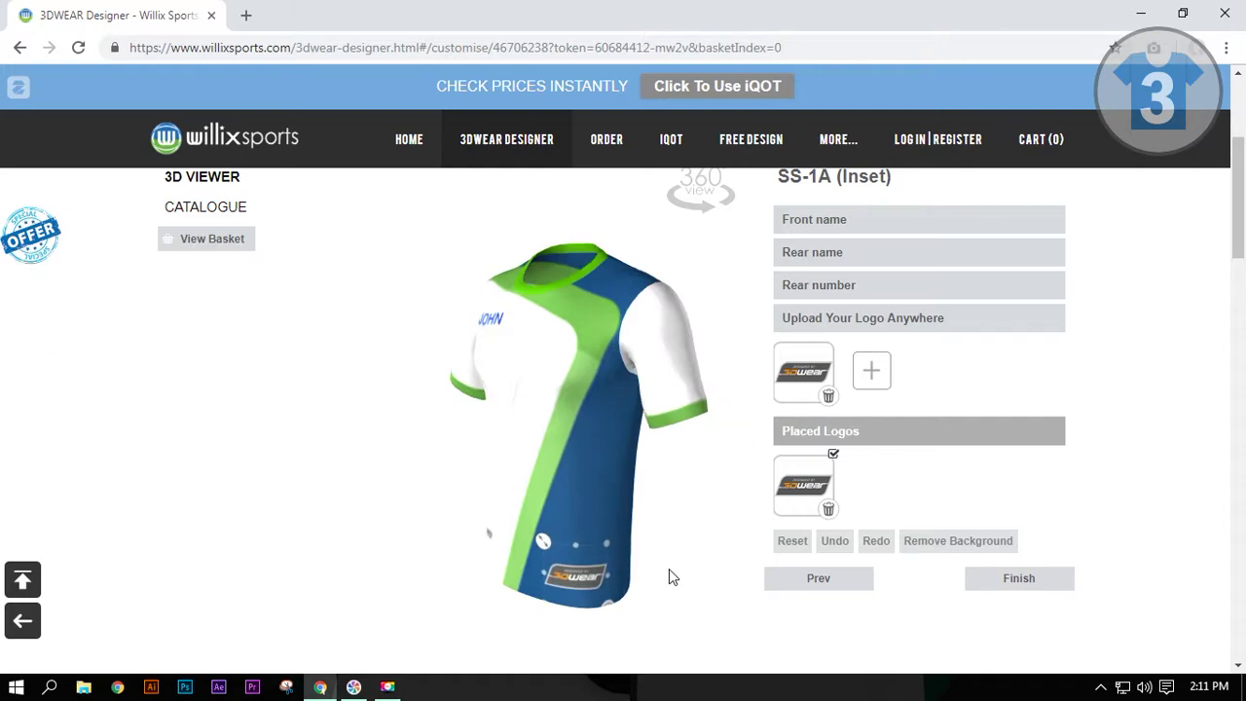
{"action": "left_click", "coordinate": [911, 318]}
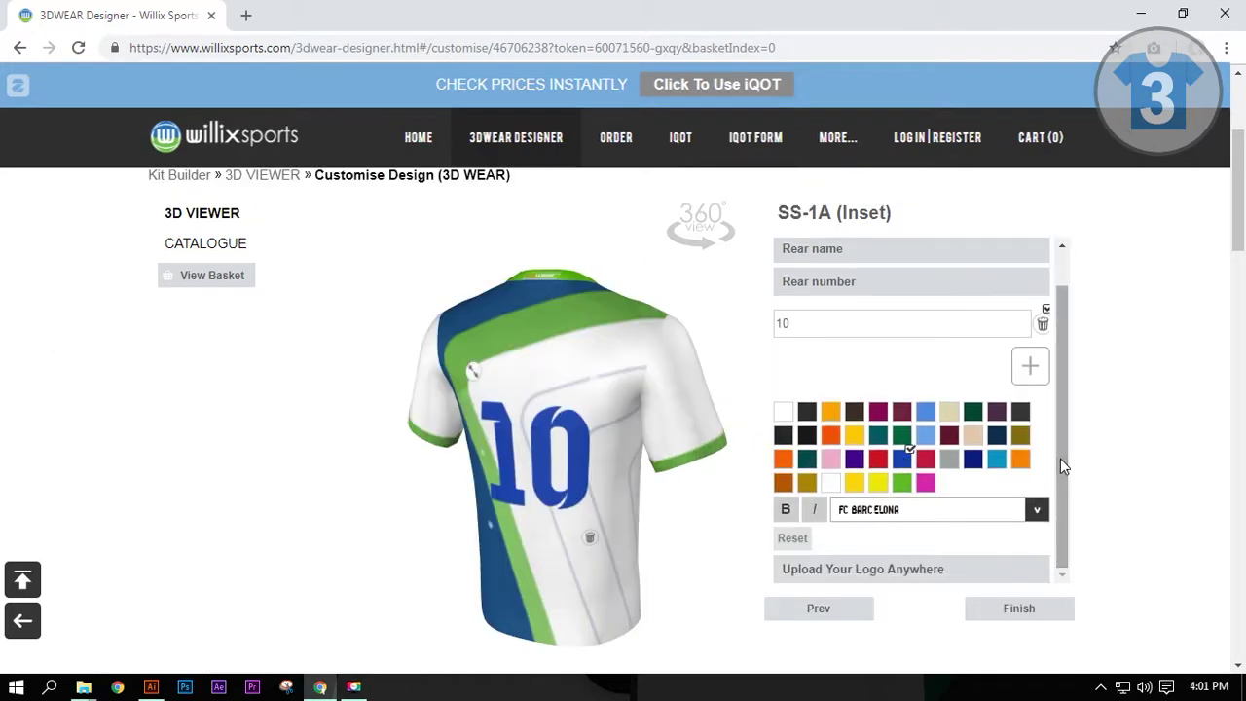
{"action": "left_click", "coordinate": [872, 292]}
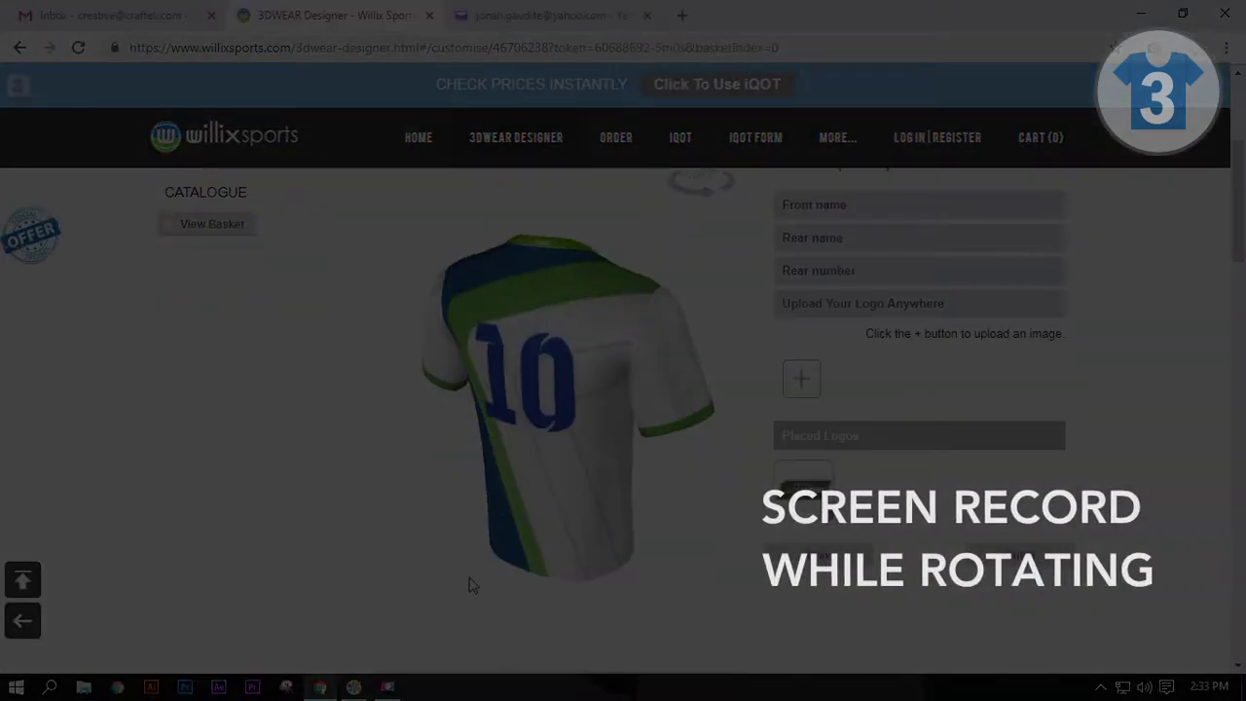
{"action": "left_click_drag", "start_coordinate": [467, 575], "coordinate": [1081, 617]}
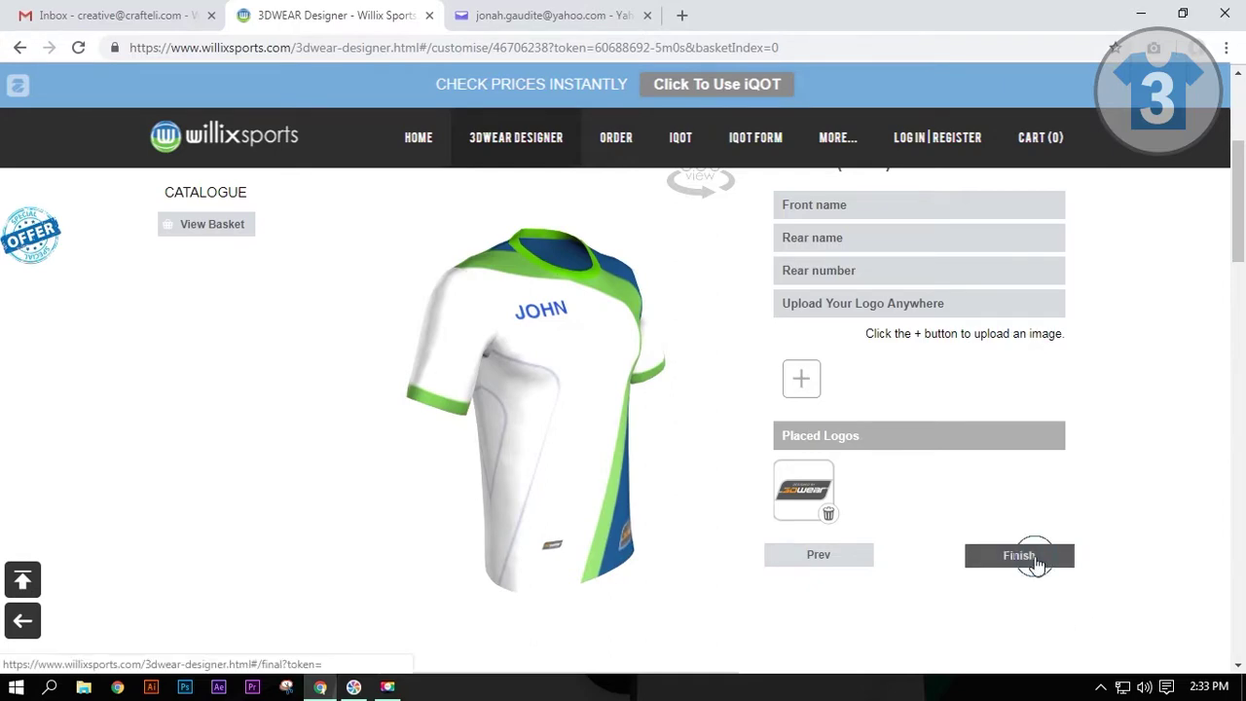
Step: Finish the kit and bring up the Submit Design To WillixSports form
{"action": "left_click", "coordinate": [1035, 565]}
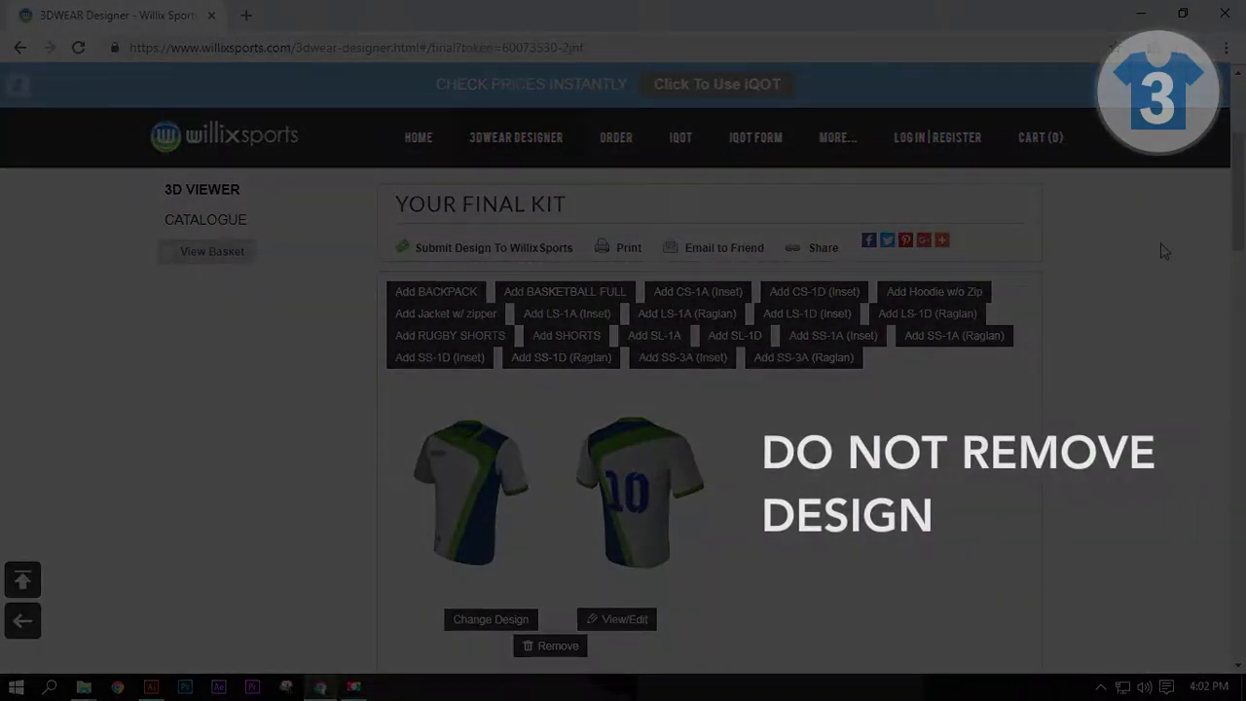
{"action": "left_click_drag", "start_coordinate": [1239, 158], "coordinate": [1239, 192]}
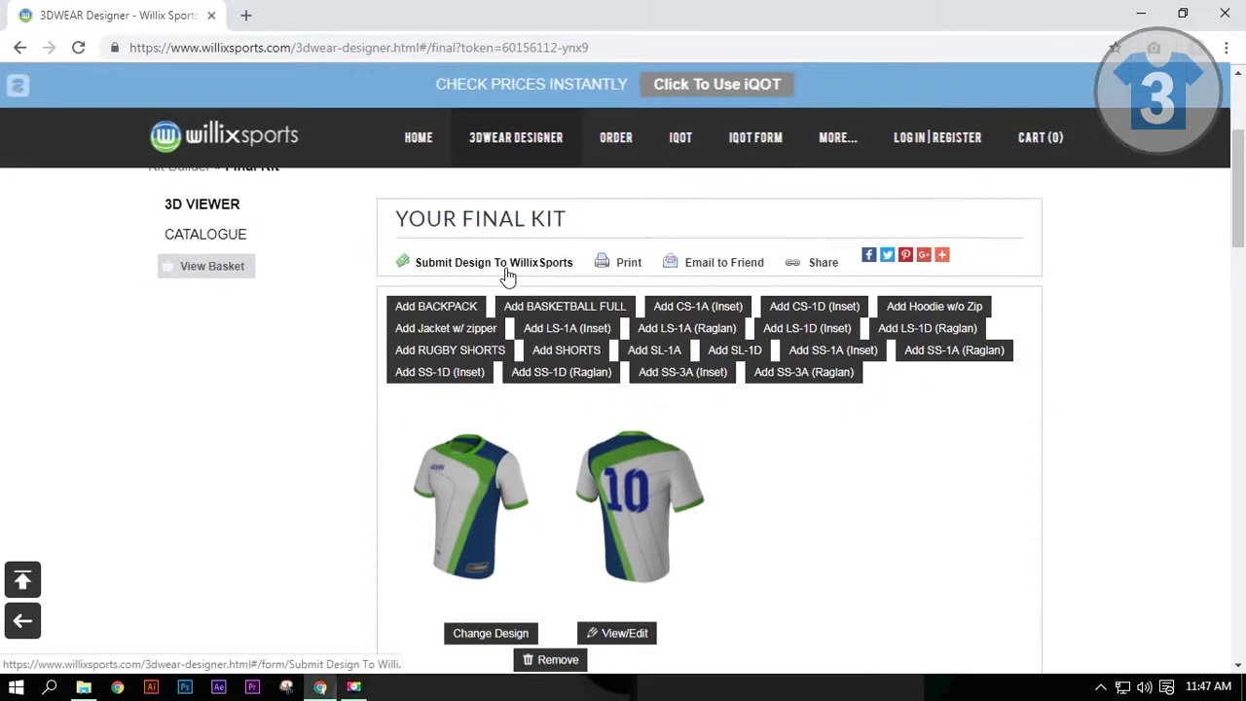
{"action": "left_click", "coordinate": [506, 276]}
Step: Fill in the sender's name and e-mail address, then submit the design
{"action": "left_click", "coordinate": [538, 341]}
{"action": "type", "text": "John Doe"}
{"action": "left_click", "coordinate": [823, 326]}
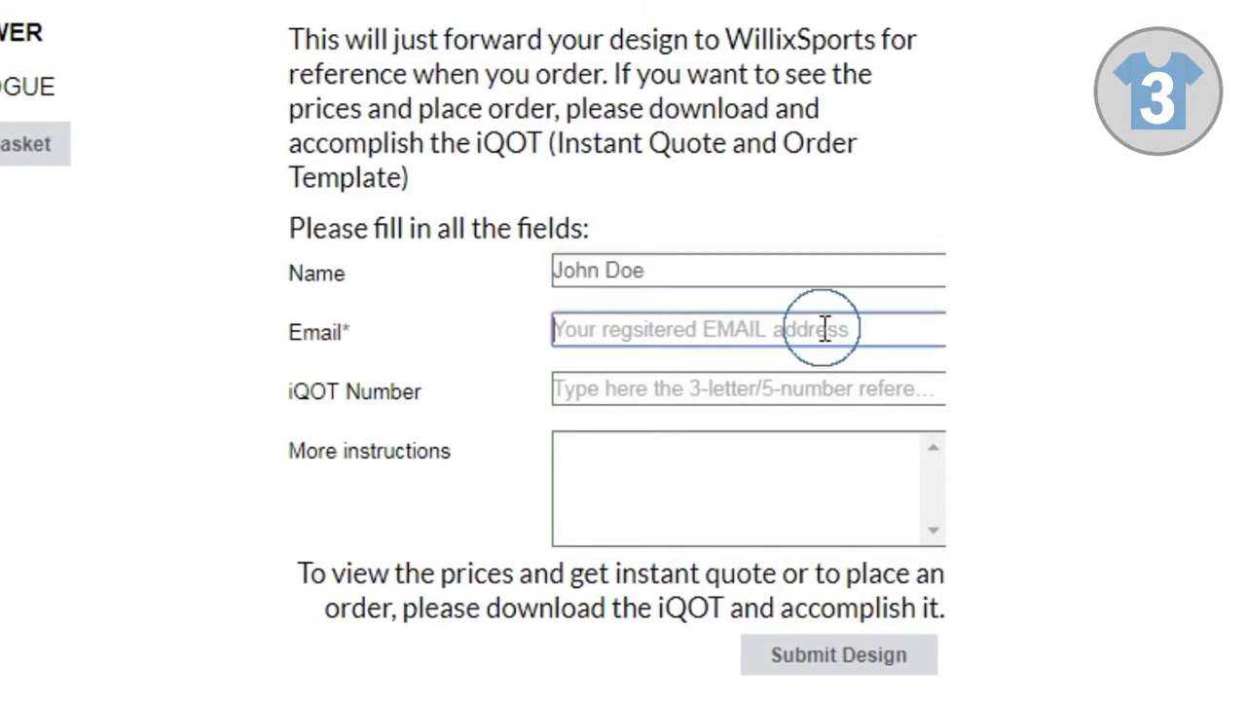
{"action": "type", "text": "john"}
{"action": "key", "text": "BackSpace"}
{"action": "key", "text": "BackSpace"}
{"action": "key", "text": "BackSpace"}
{"action": "key", "text": "BackSpace"}
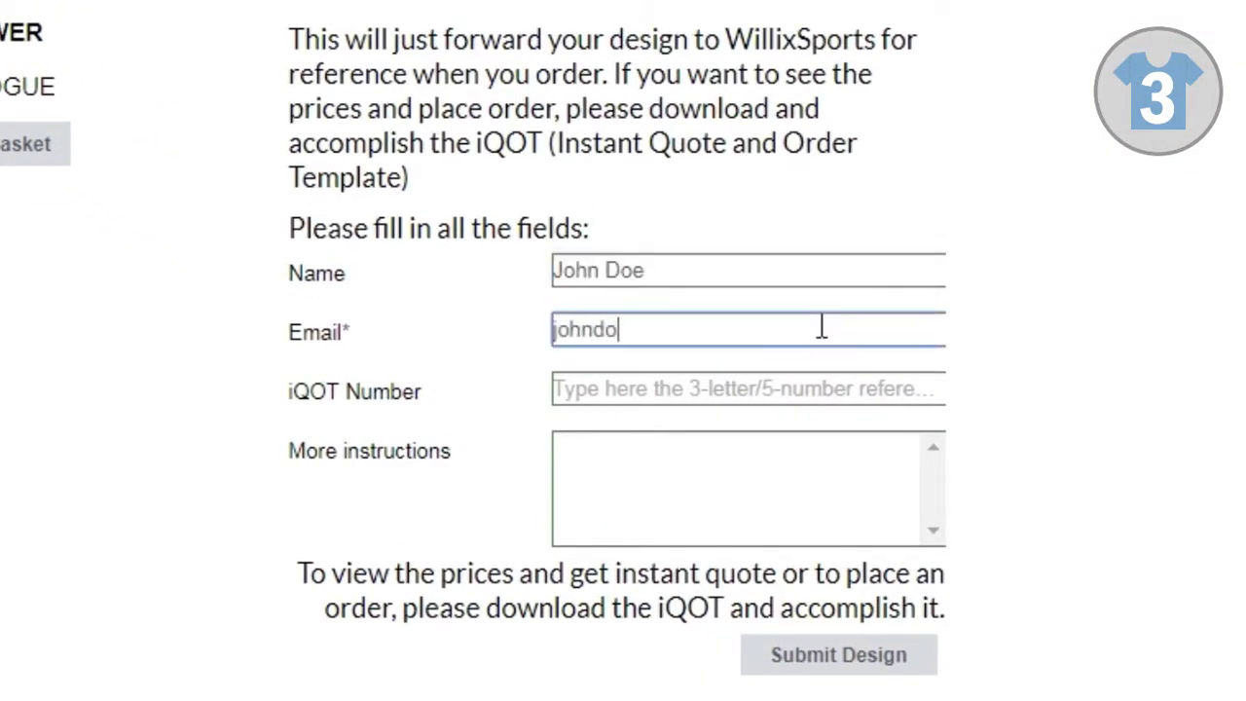
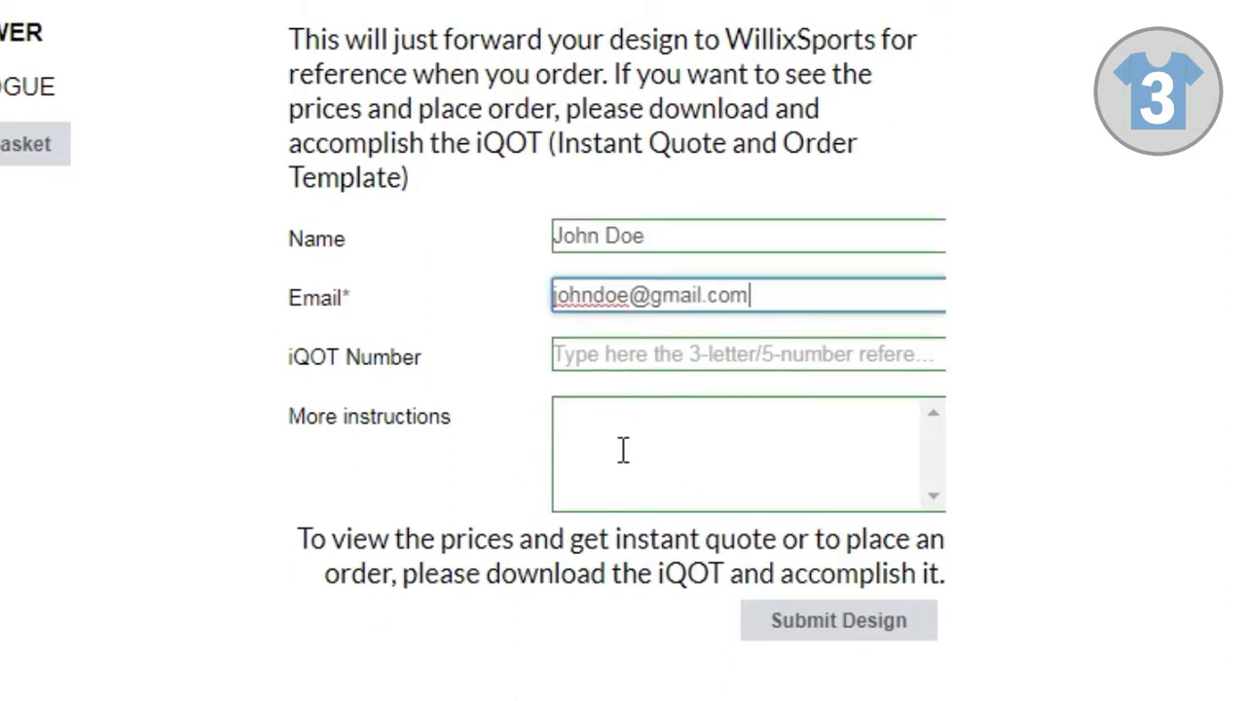
{"action": "left_click", "coordinate": [692, 440]}
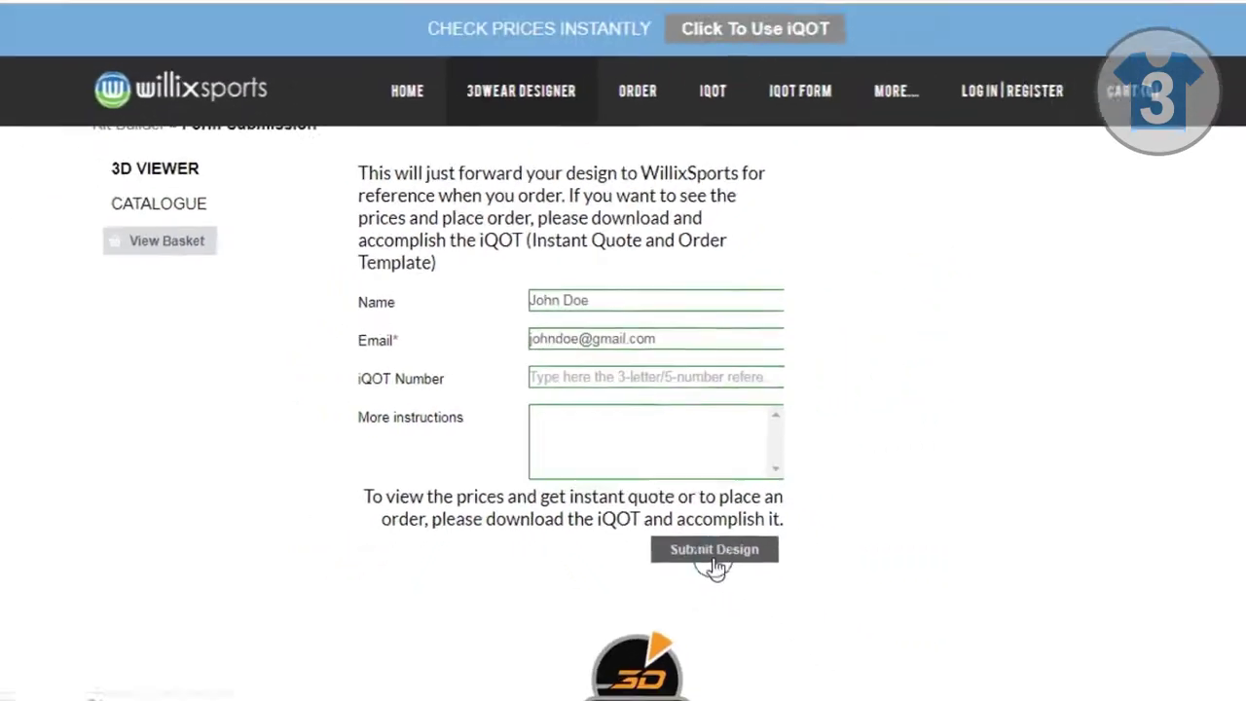
{"action": "left_click", "coordinate": [837, 638]}
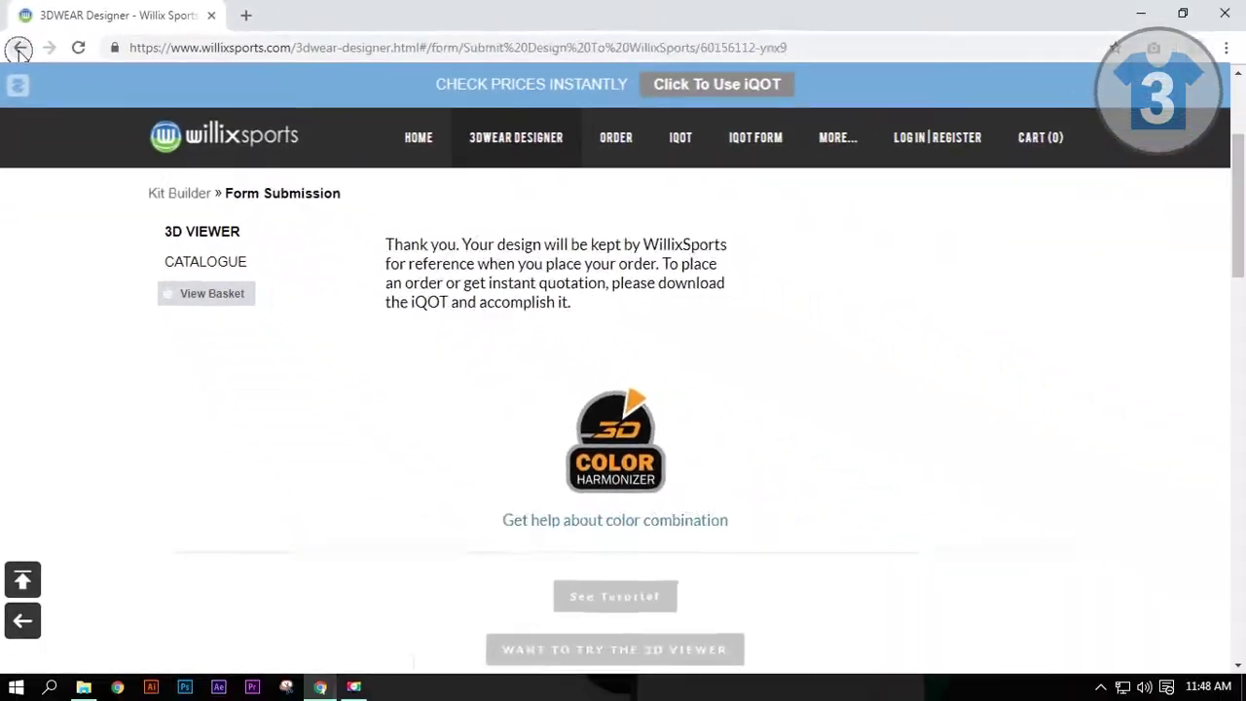
Step: From the final kit page, use Email to Friend with the sender's name and friend's e-mail address
{"action": "left_click", "coordinate": [37, 94]}
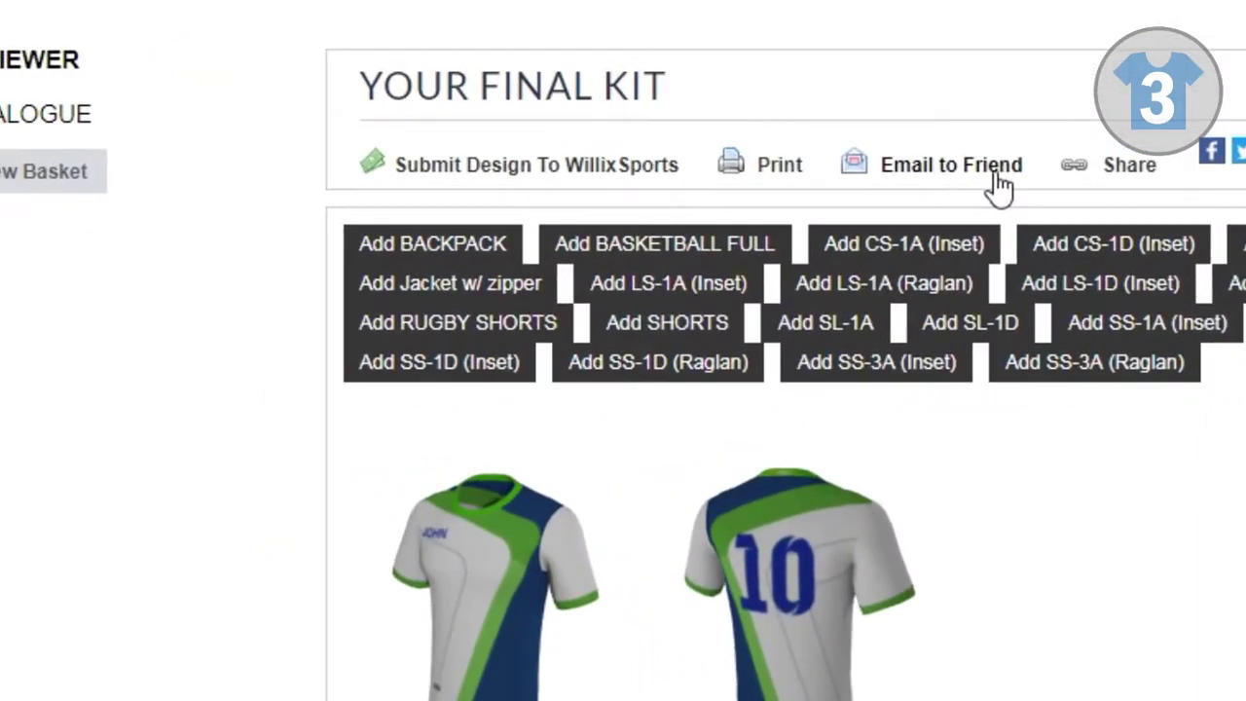
{"action": "left_click", "coordinate": [660, 229]}
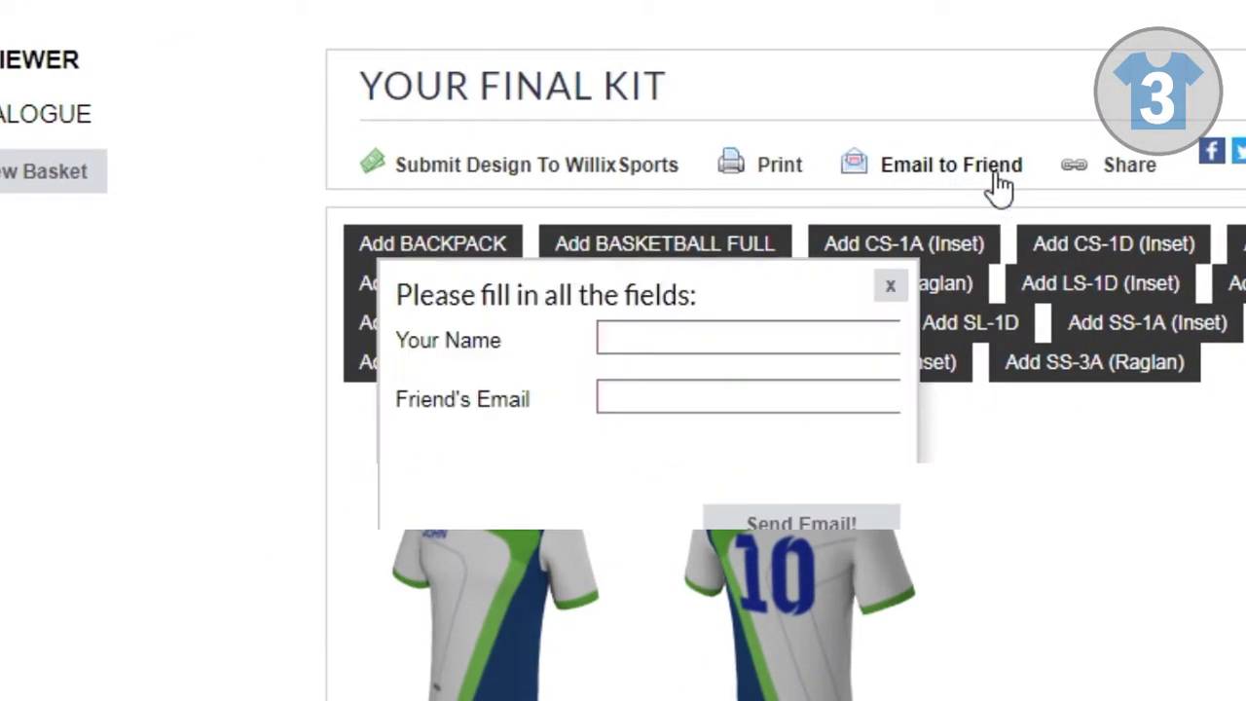
{"action": "left_click", "coordinate": [658, 336]}
{"action": "type", "text": "John Doe"}
{"action": "left_click", "coordinate": [656, 400]}
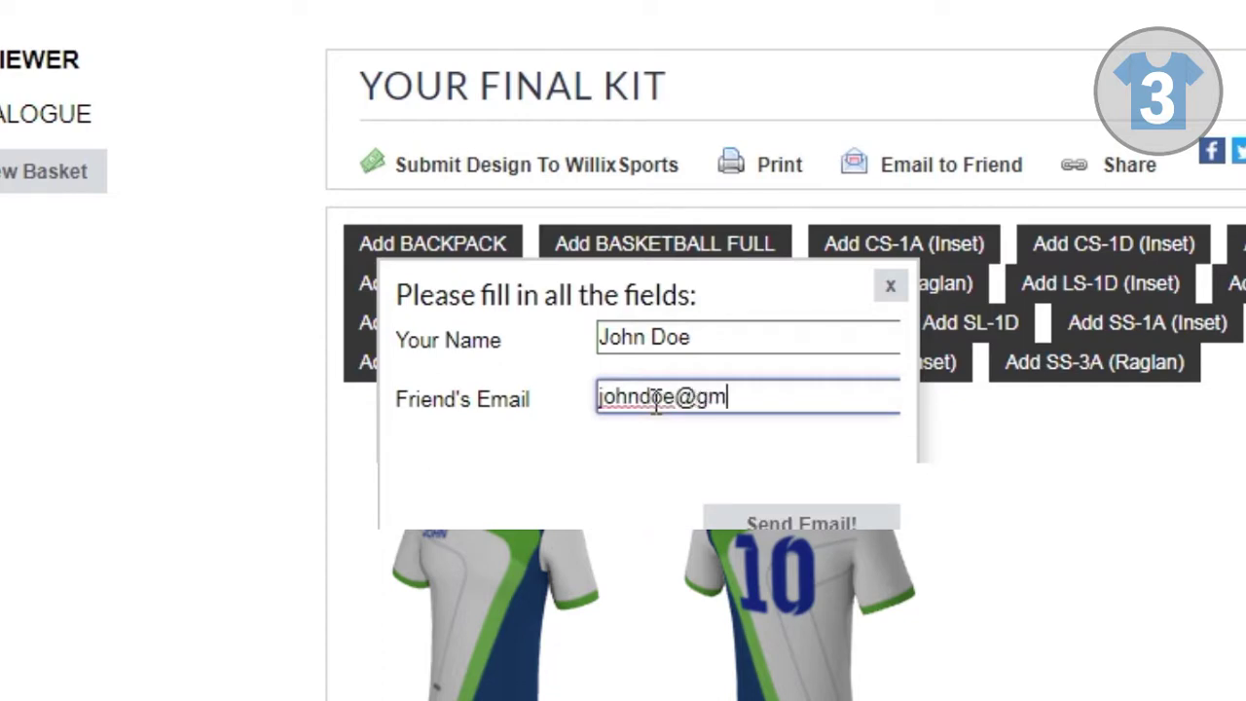
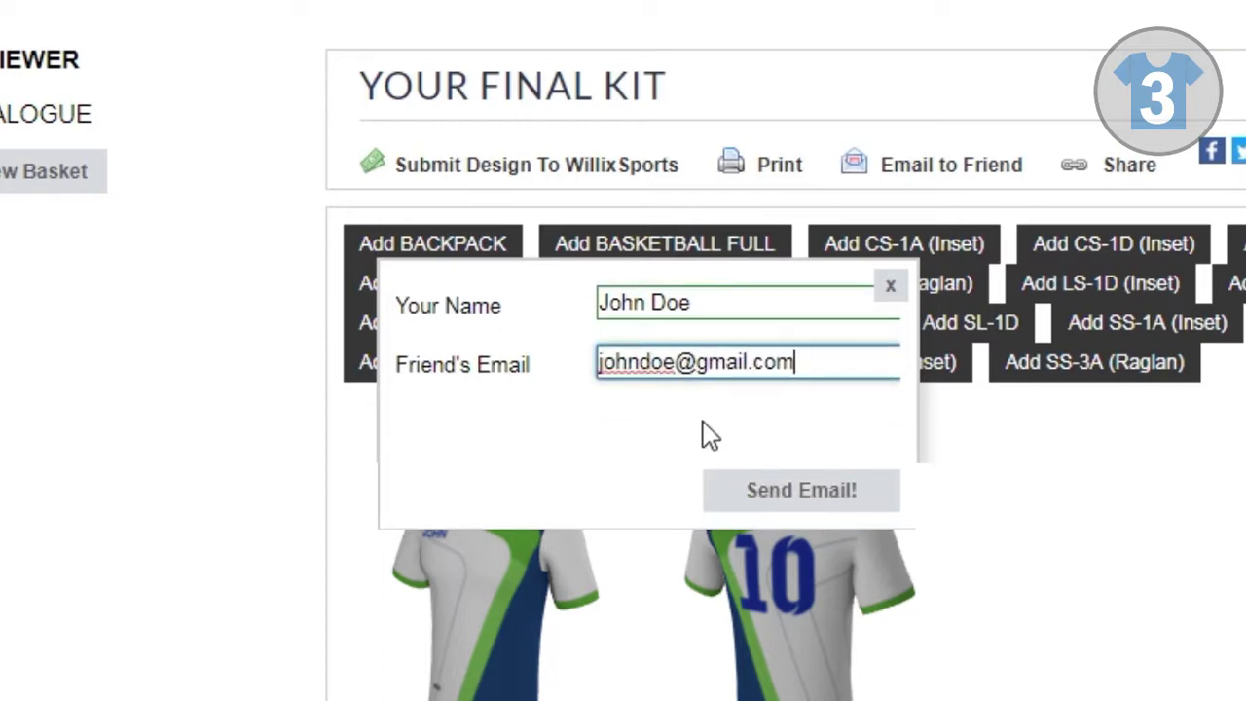
{"action": "left_click", "coordinate": [787, 496]}
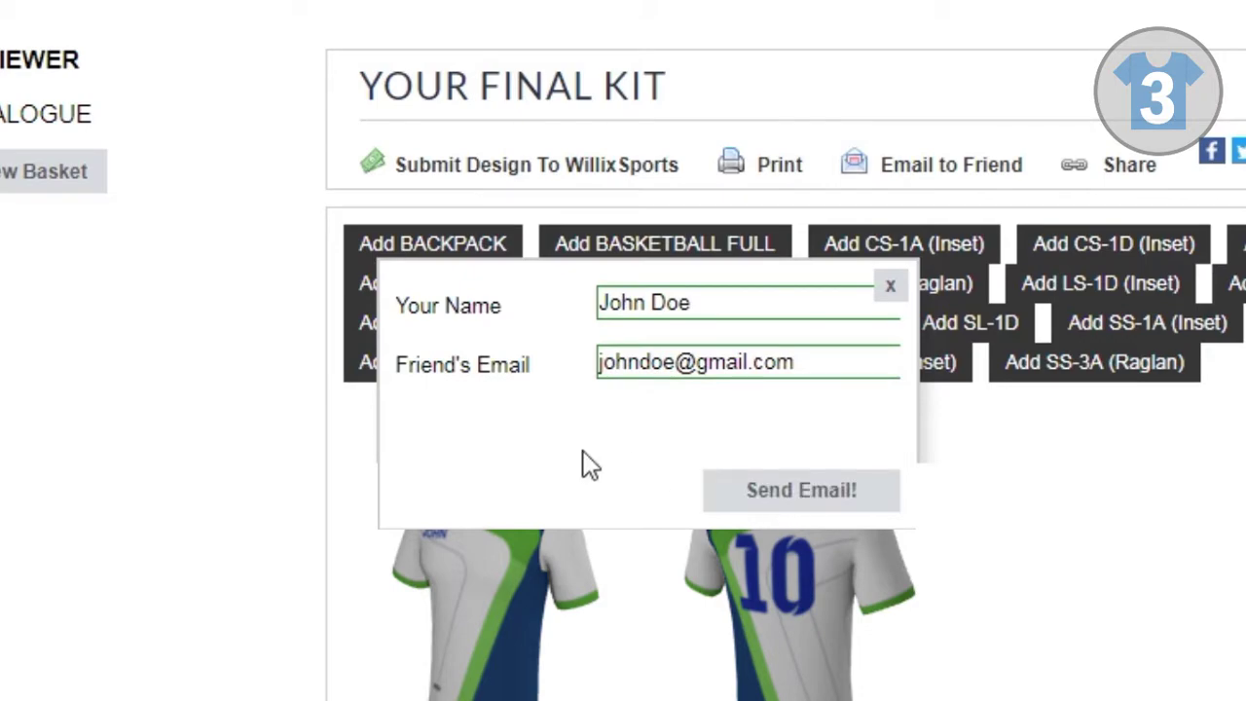